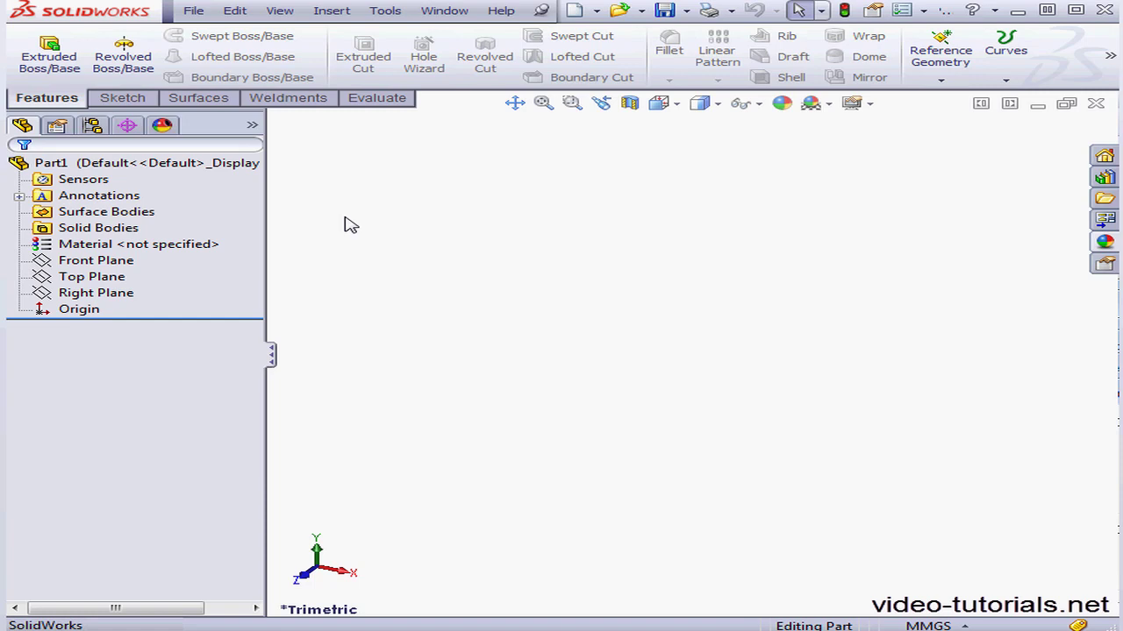
- Create a new sketch on the Top Plane and show the ellipse, parabola and conic curve types
right_click(123, 277)
click(113, 248)
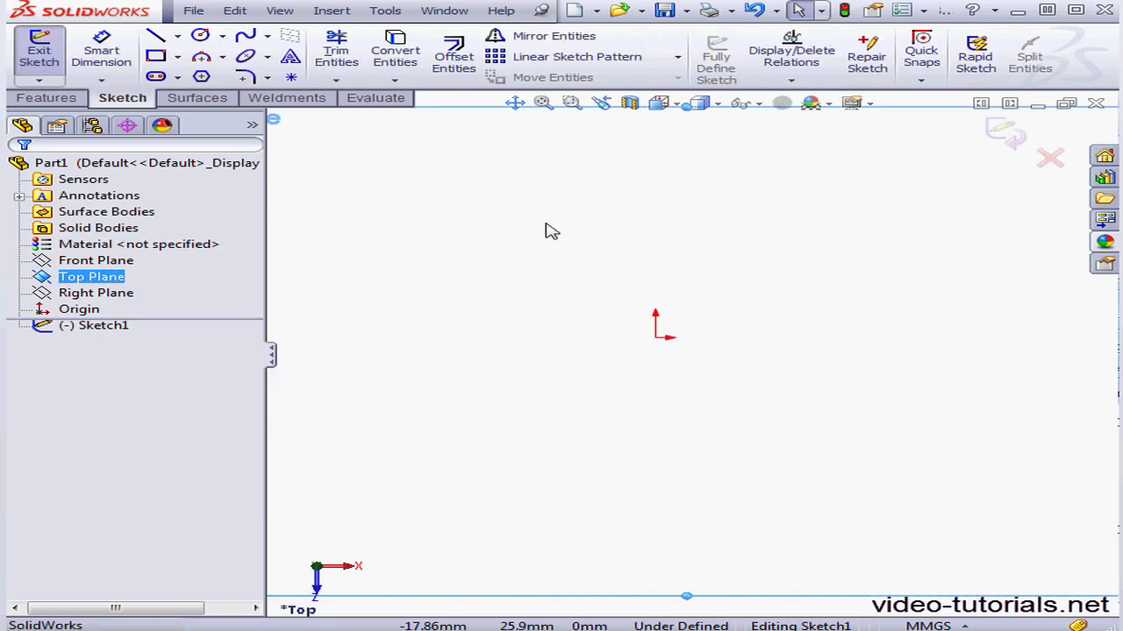
click(266, 57)
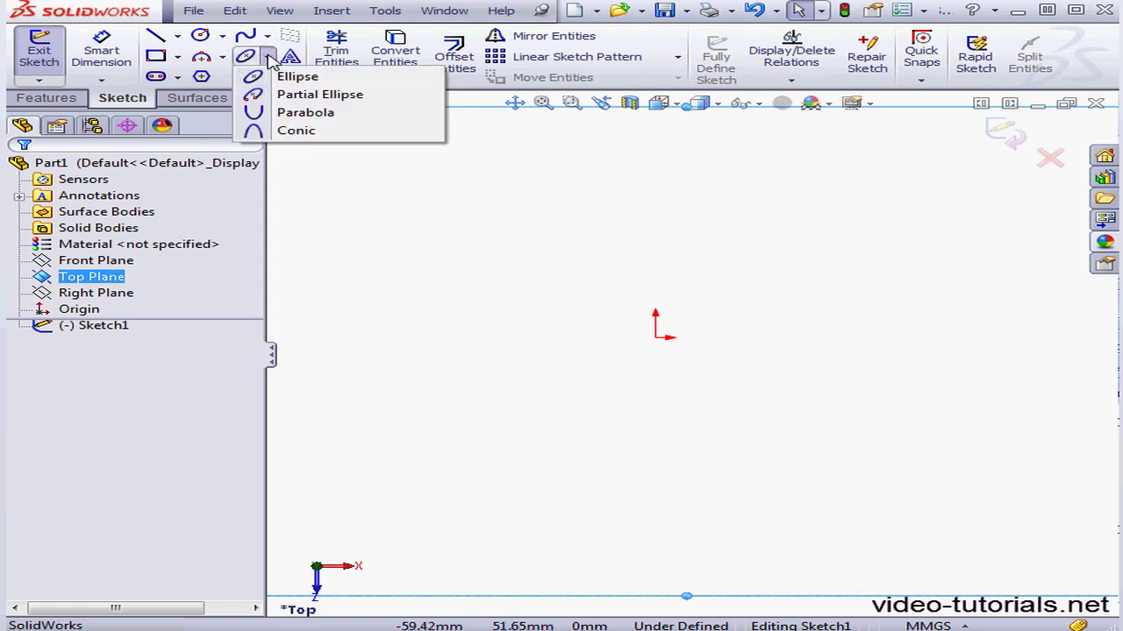
- Draw a parabola in the upper left, placing its focus, apex, start and end points
click(318, 120)
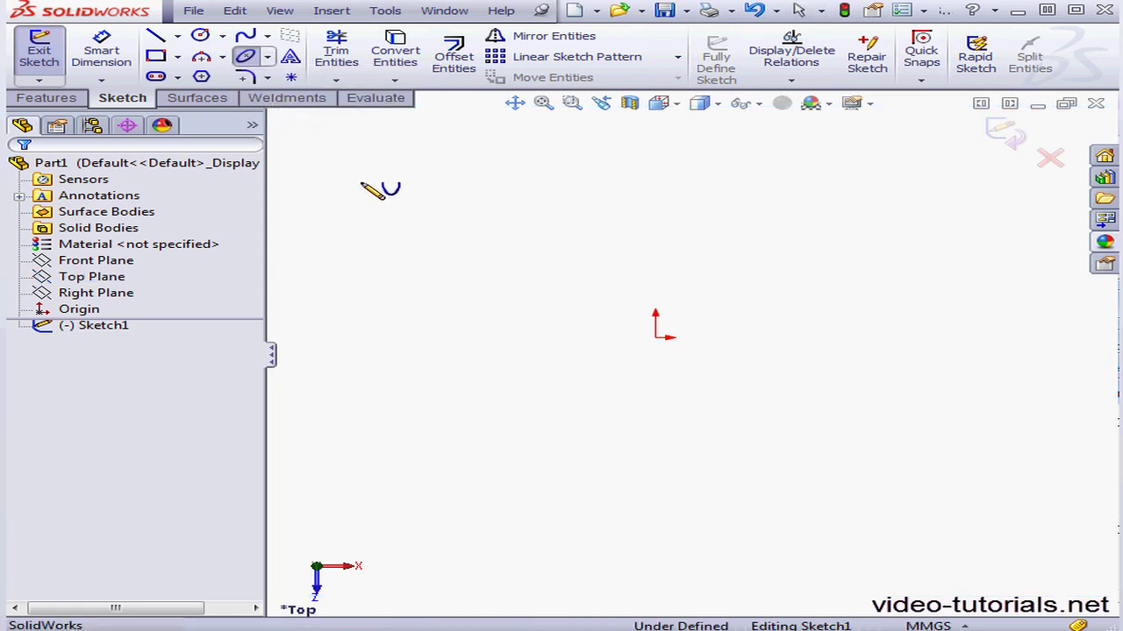
click(361, 181)
click(450, 192)
click(438, 148)
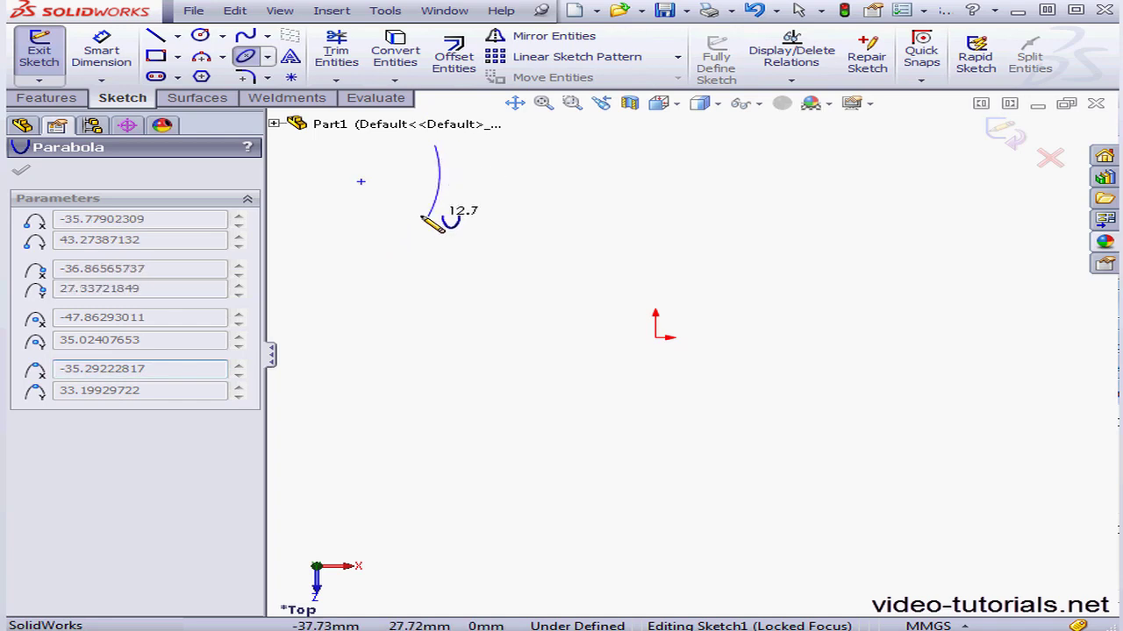
click(310, 307)
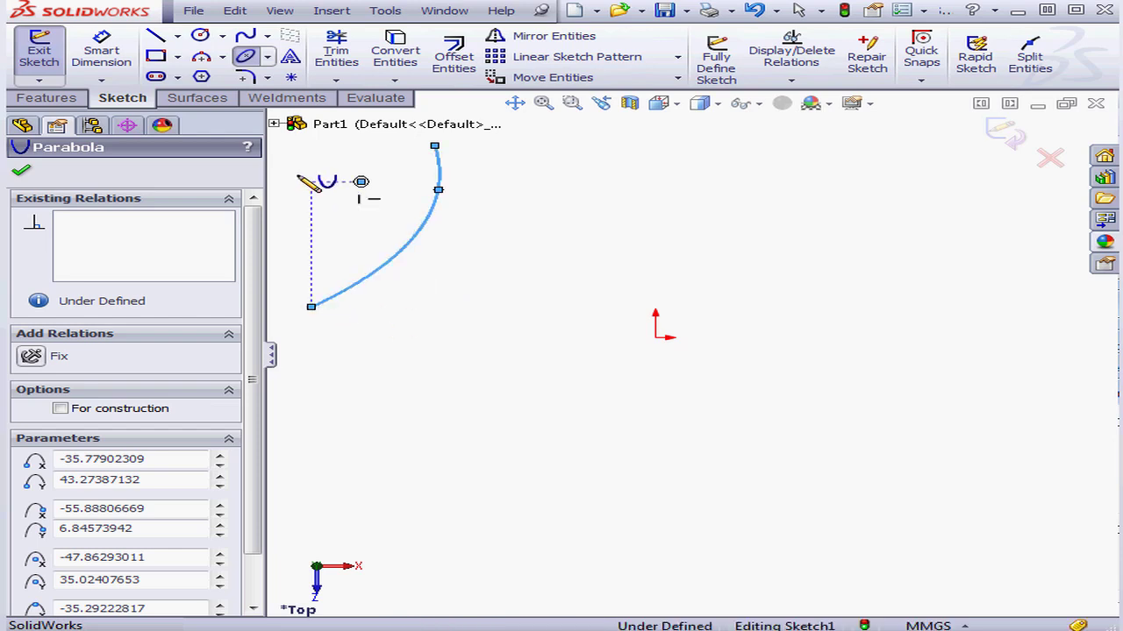
- Draw a horizontal line and a sloped line below it near the origin
click(158, 37)
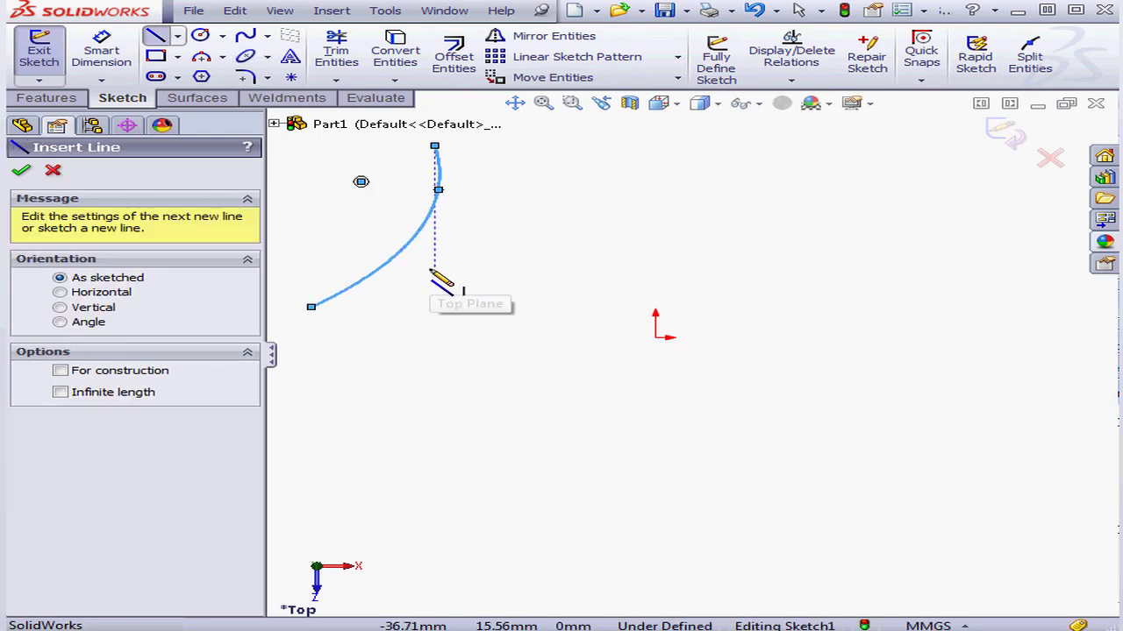
click(438, 276)
click(637, 275)
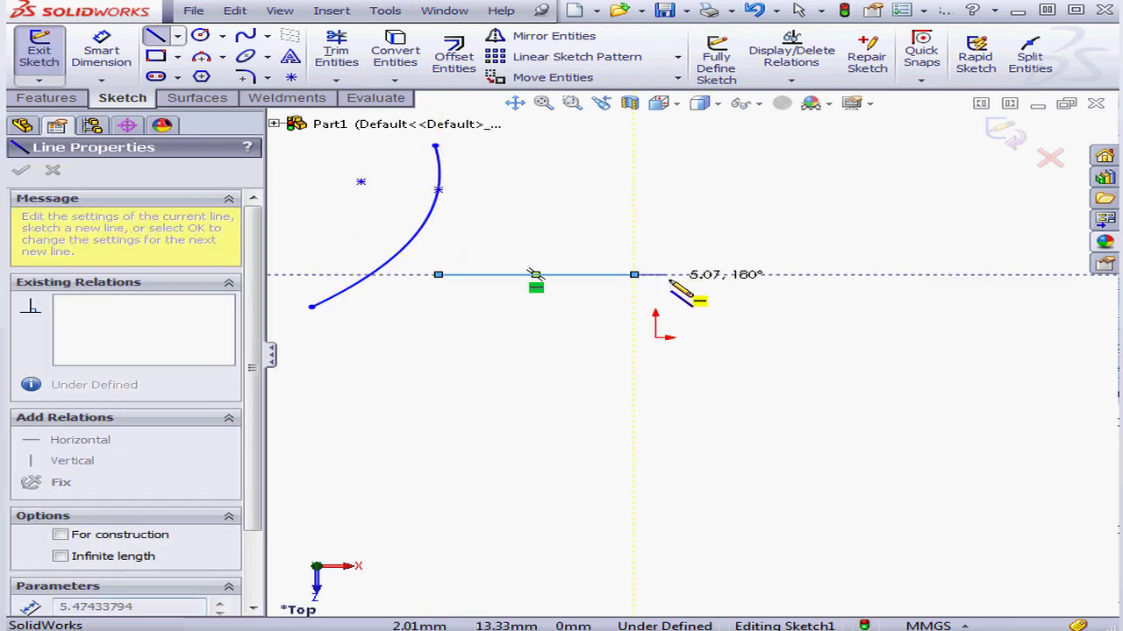
key(Escape)
click(634, 315)
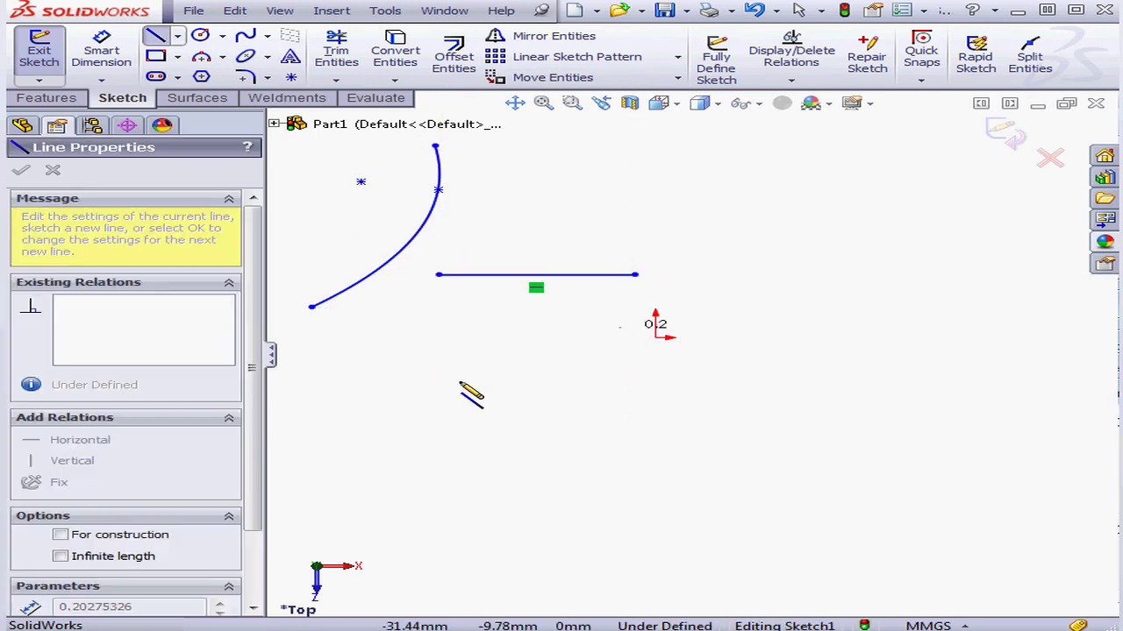
click(438, 372)
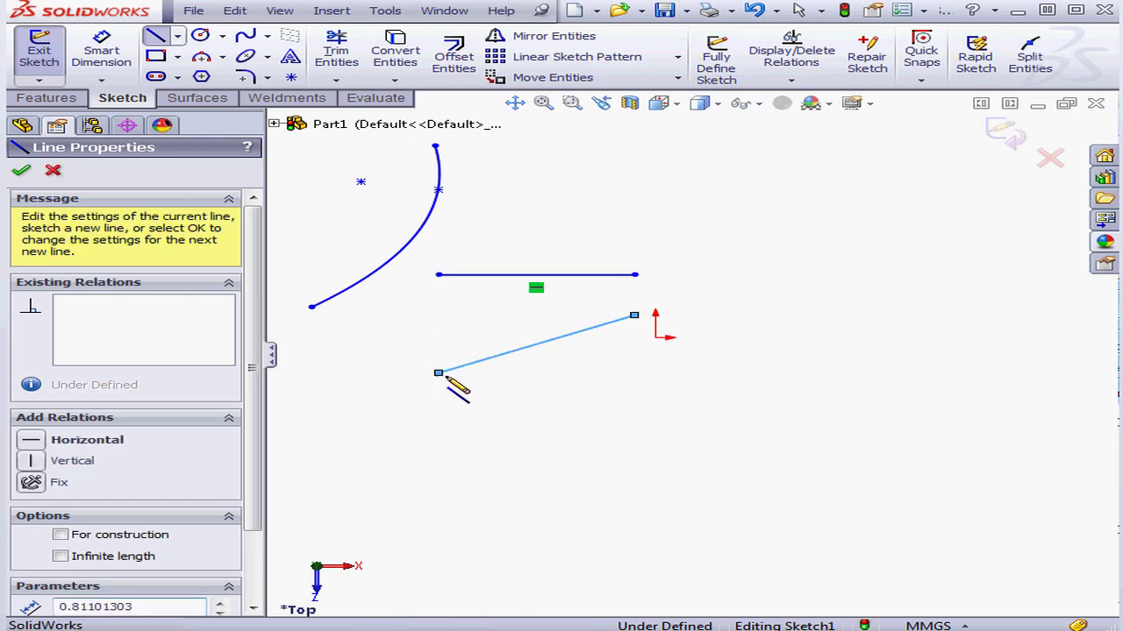
right_click(509, 408)
click(571, 199)
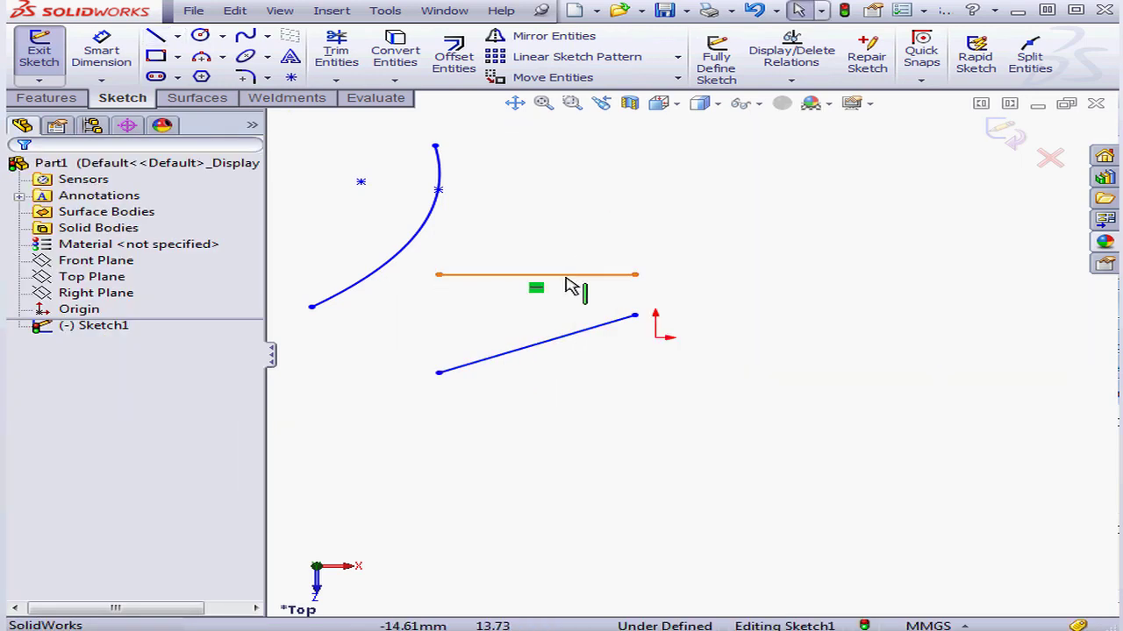
- Apply the Fix relation to both the horizontal and the sloped line
click(568, 276)
click(30, 399)
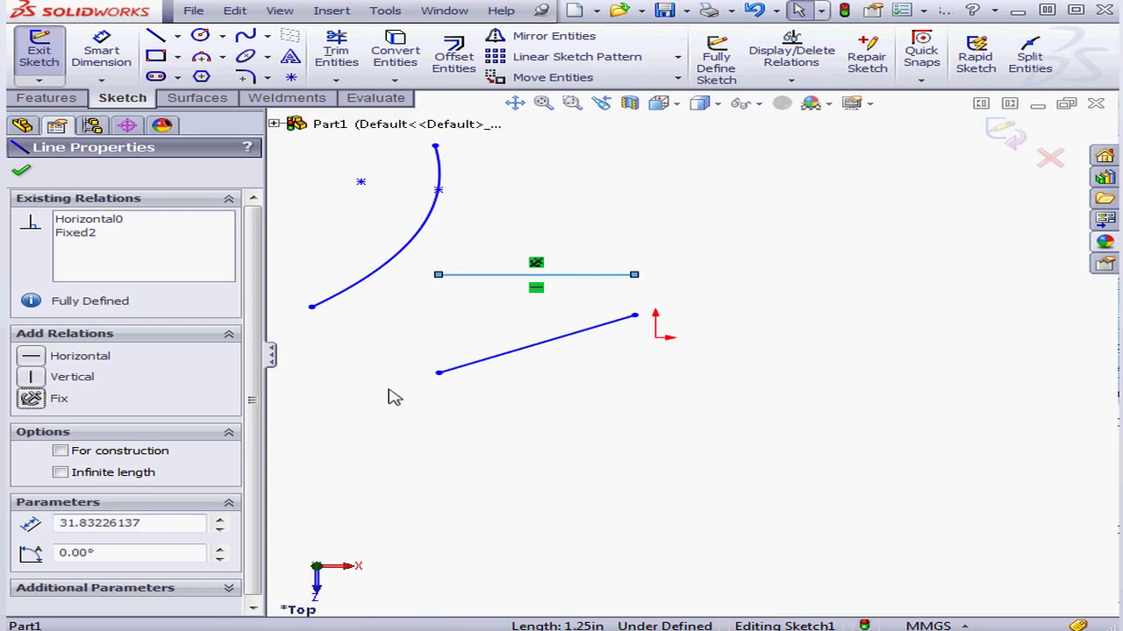
click(471, 367)
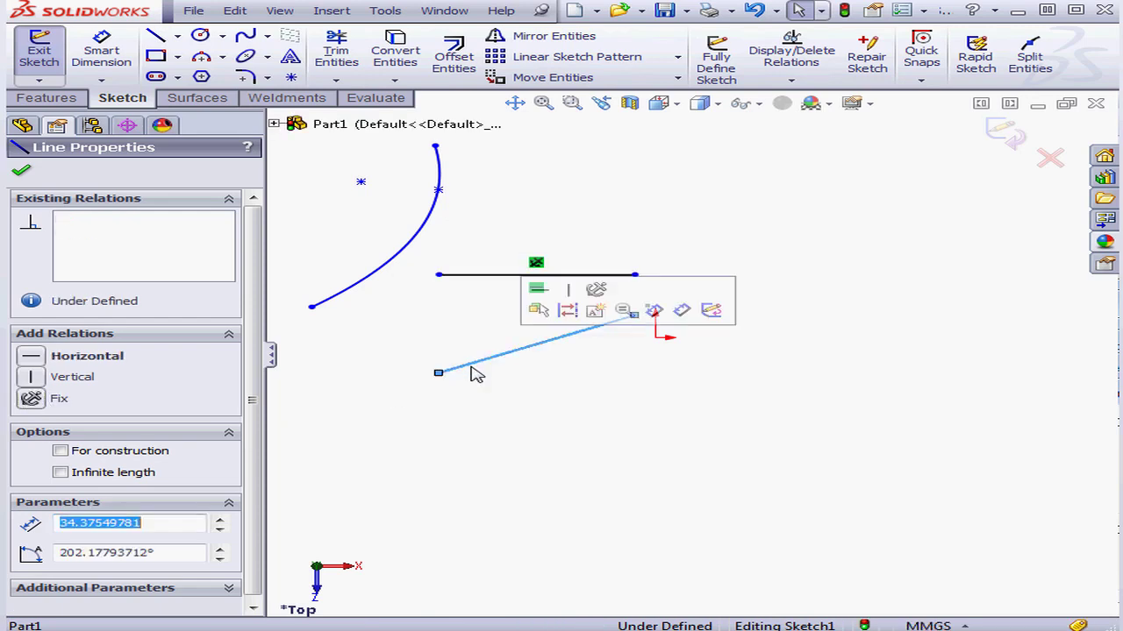
click(30, 399)
click(267, 58)
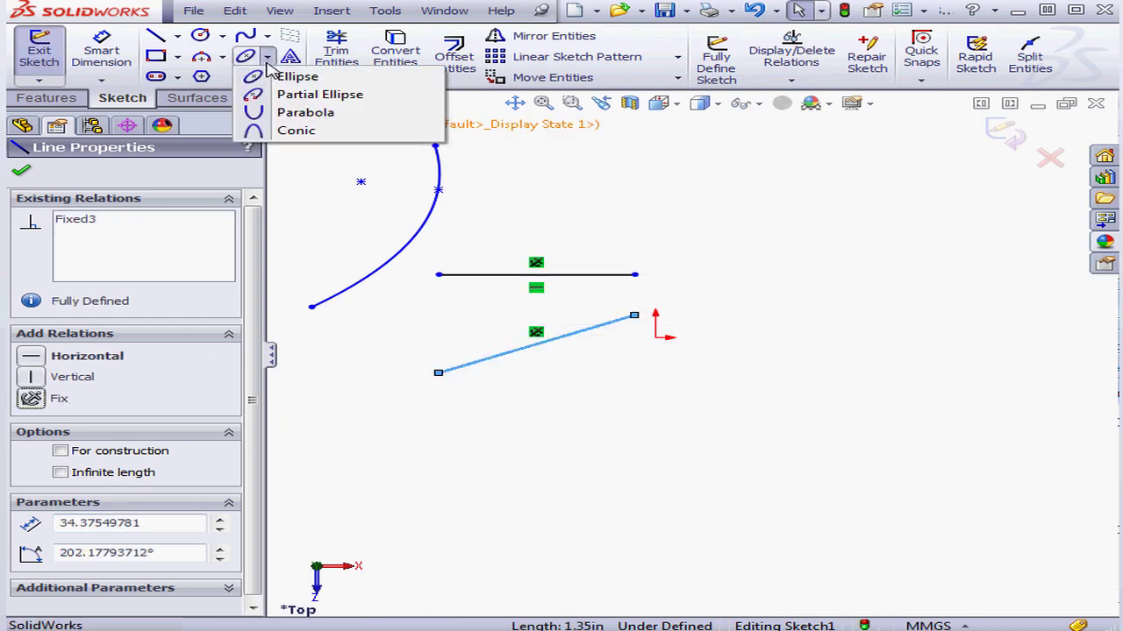
- Draw a conic joining the two lines' right ends, vertex on the horizontal line, rho about 0.65
click(263, 139)
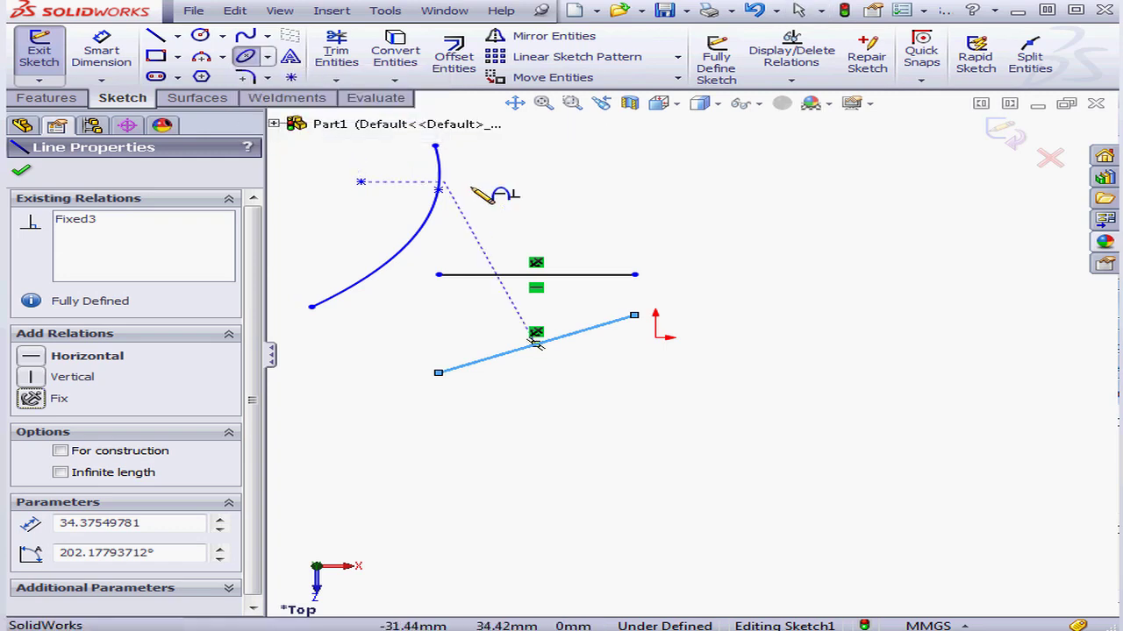
click(634, 275)
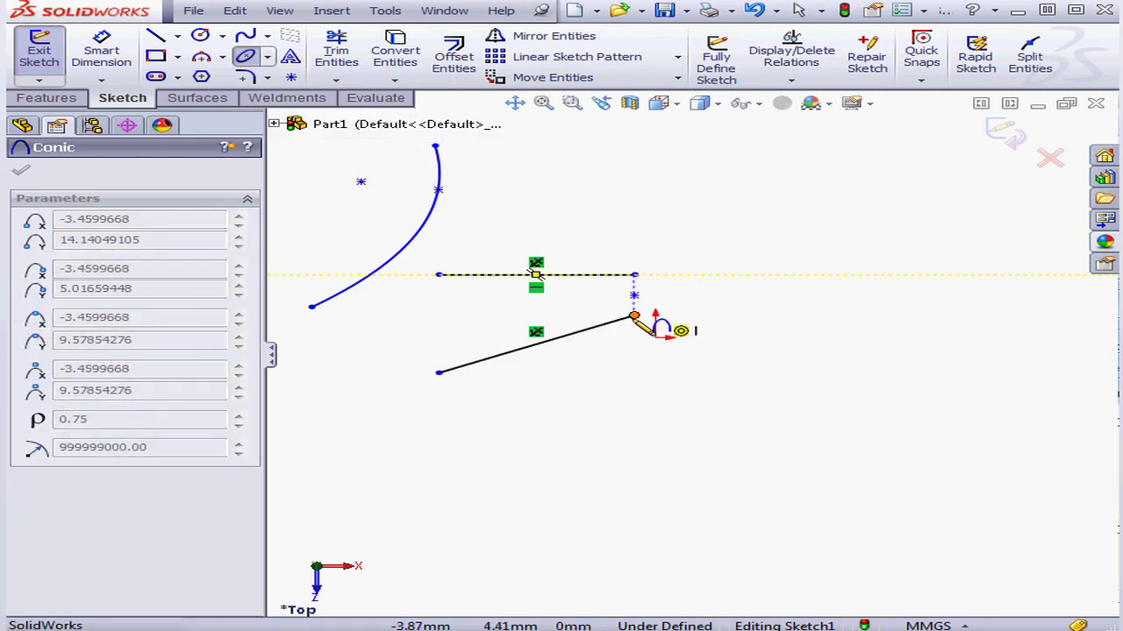
click(633, 316)
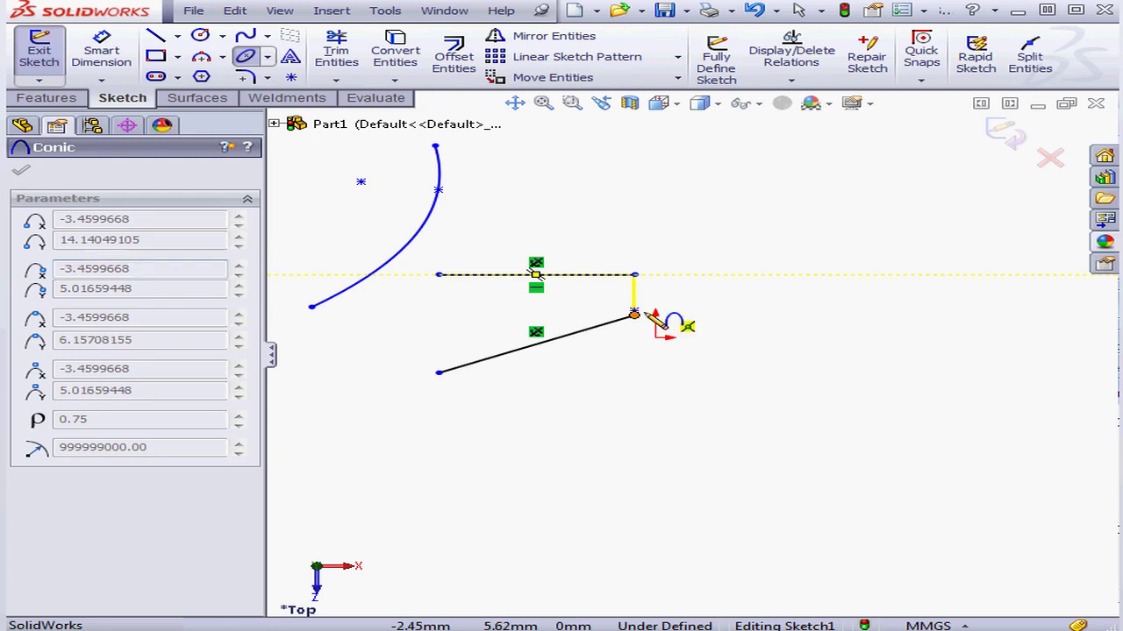
click(697, 276)
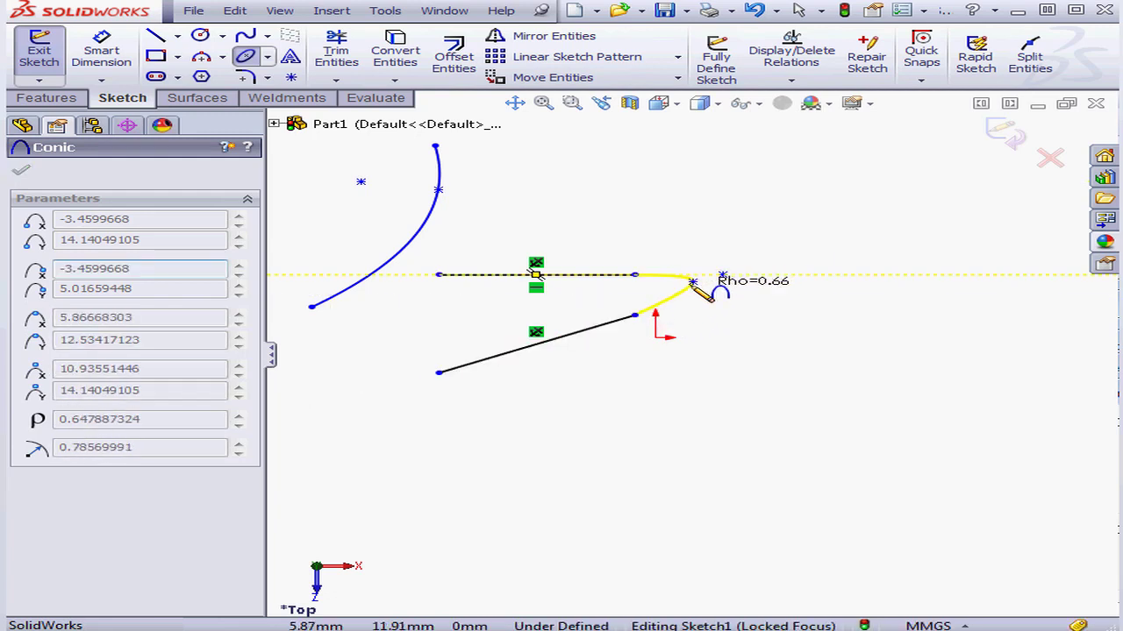
click(708, 300)
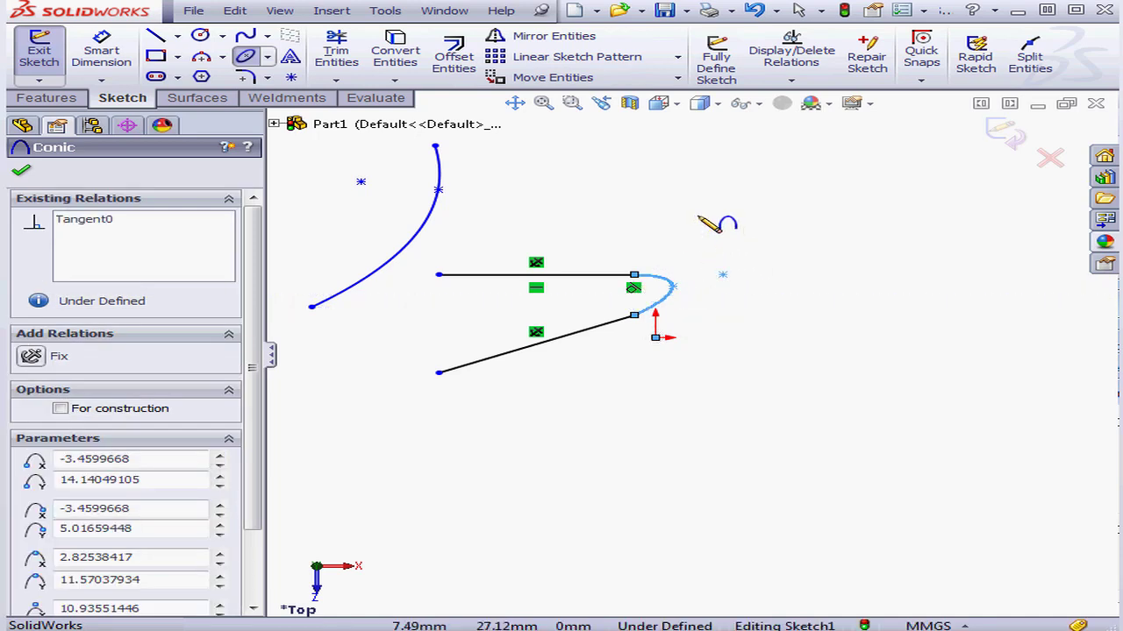
click(245, 37)
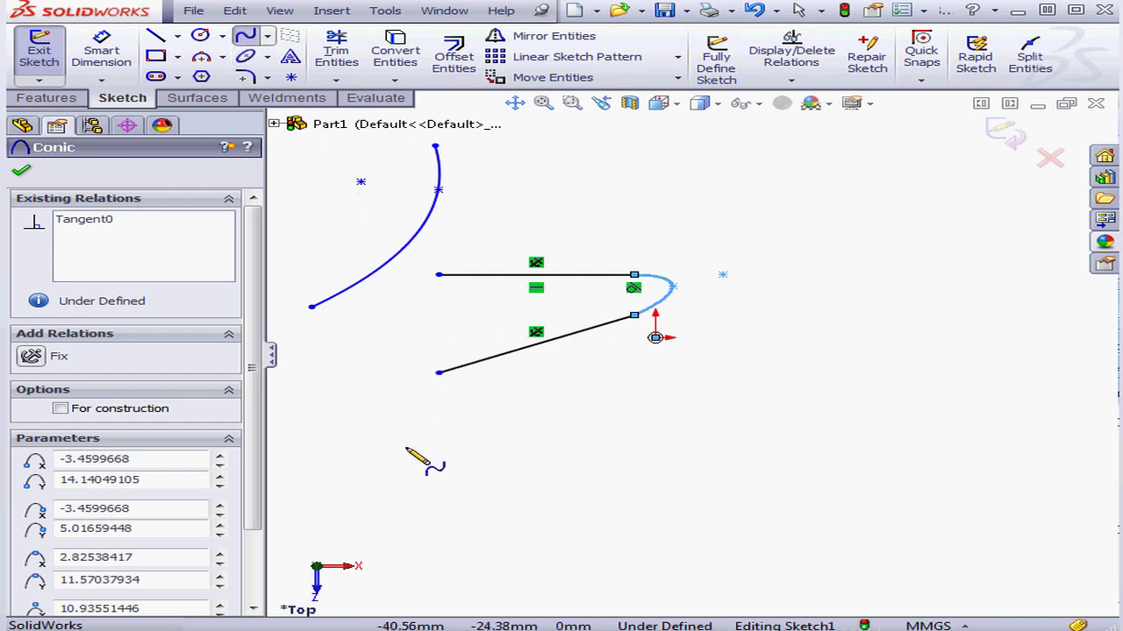
- Draw a three-point humped spline below the lines
click(380, 491)
click(471, 424)
click(572, 487)
double_click(572, 487)
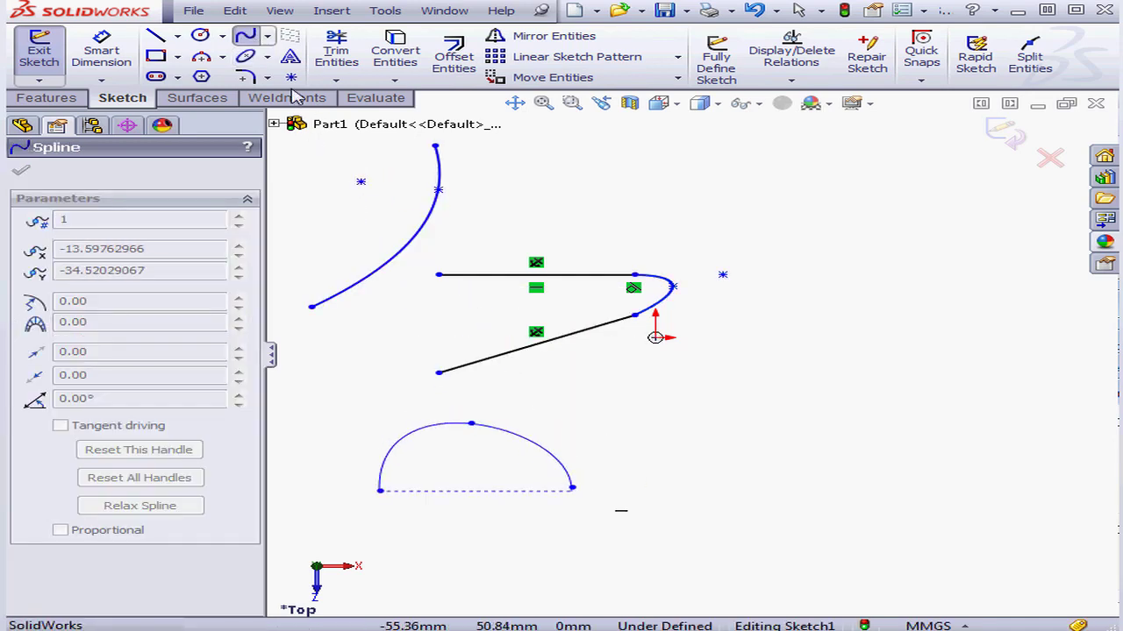
- Add a three-point arc of radius about 16.42 at the lower right
click(222, 57)
click(249, 113)
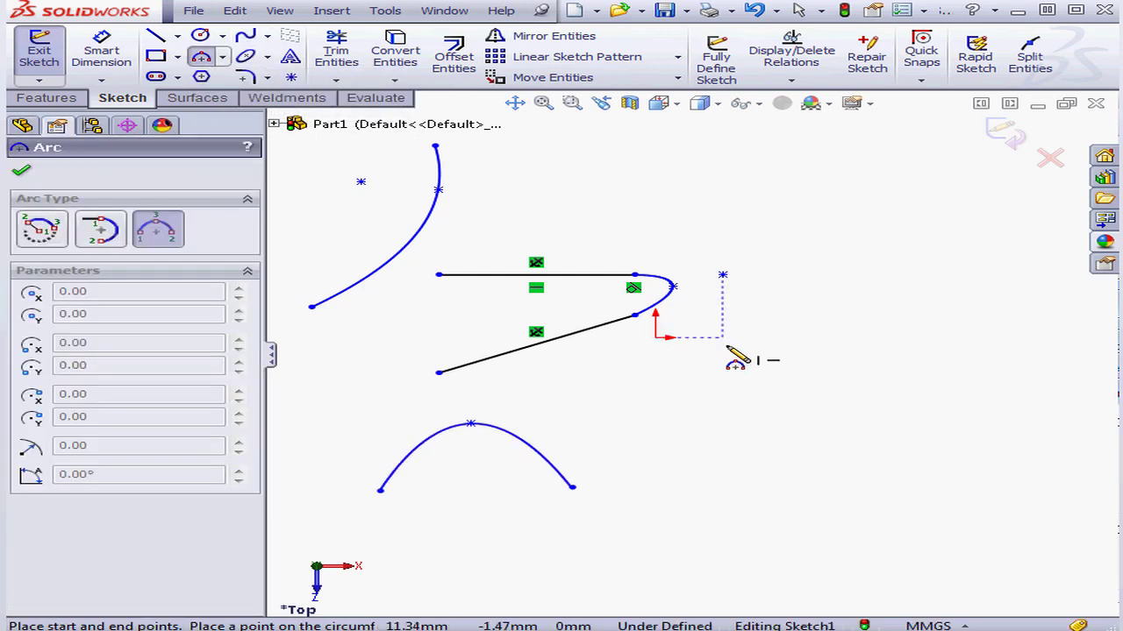
click(941, 478)
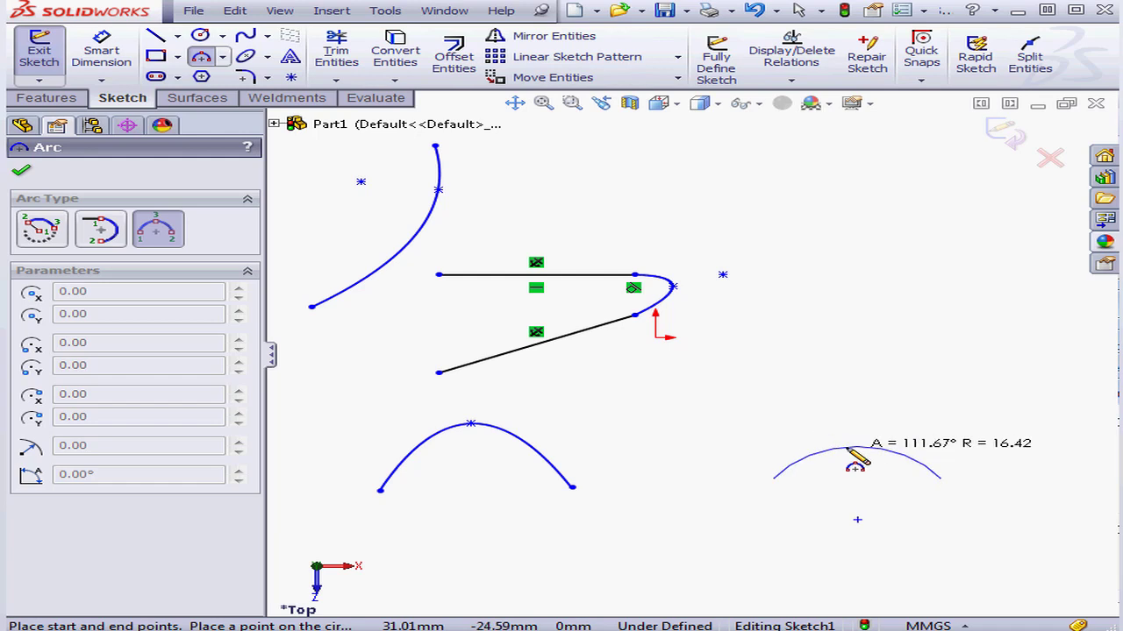
click(856, 447)
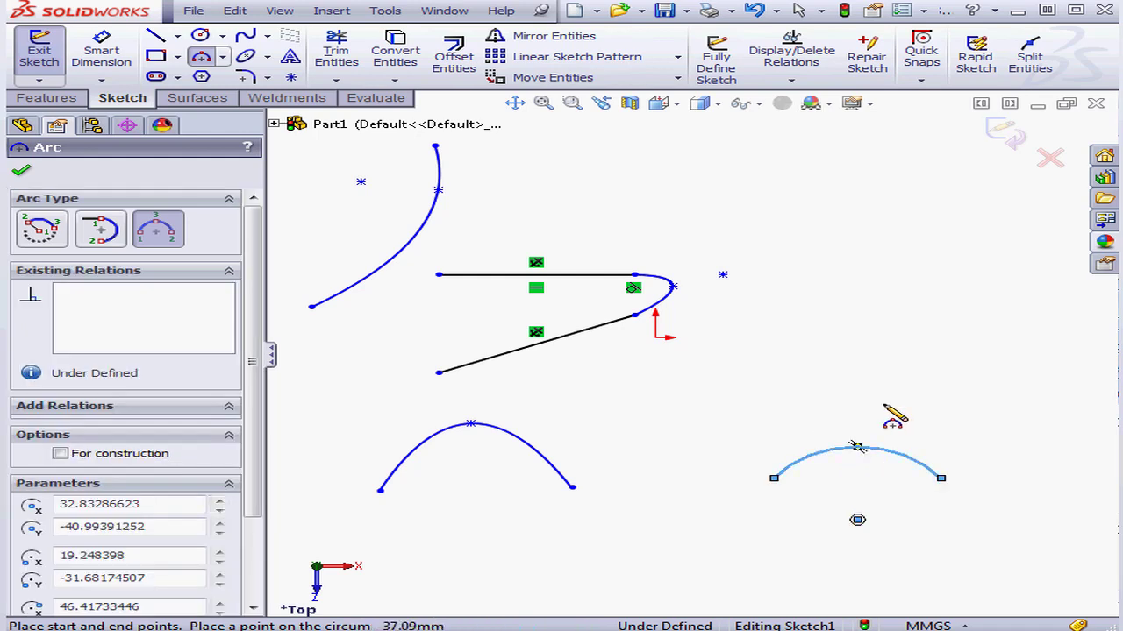
click(267, 57)
click(280, 128)
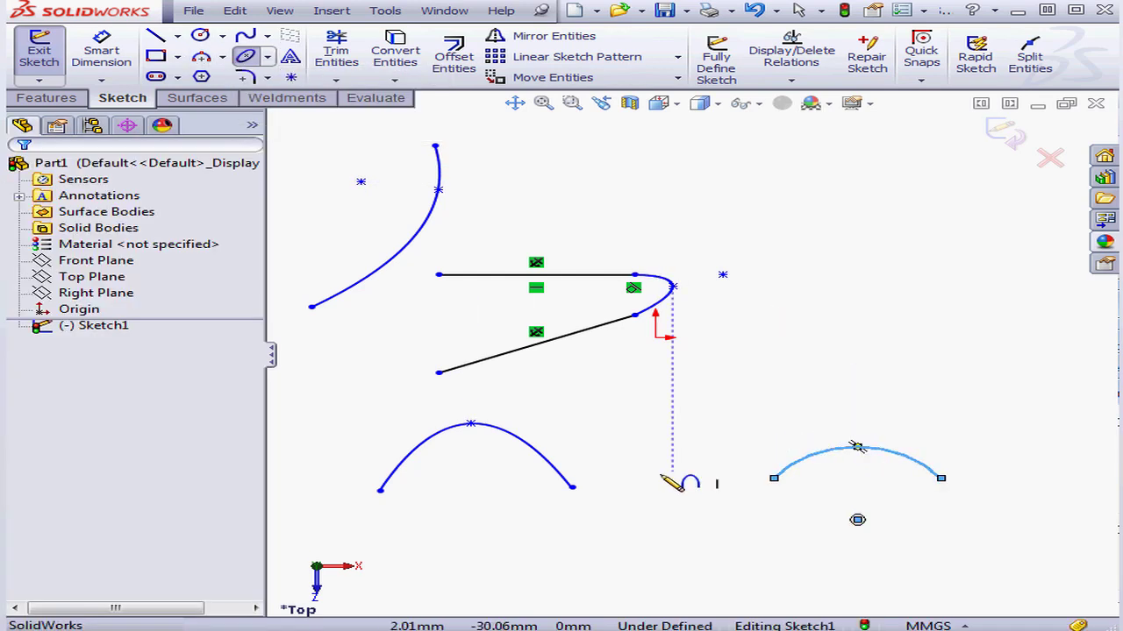
- Bridge the spline's right end and the arc's left end with a conic of rho about 0.47
click(572, 486)
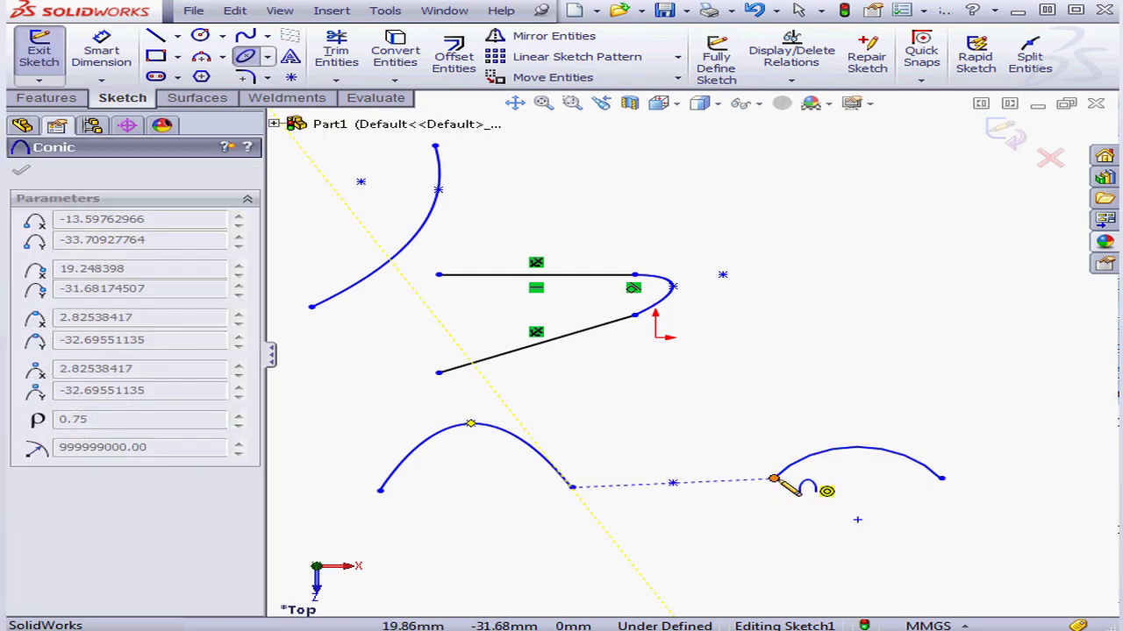
click(773, 478)
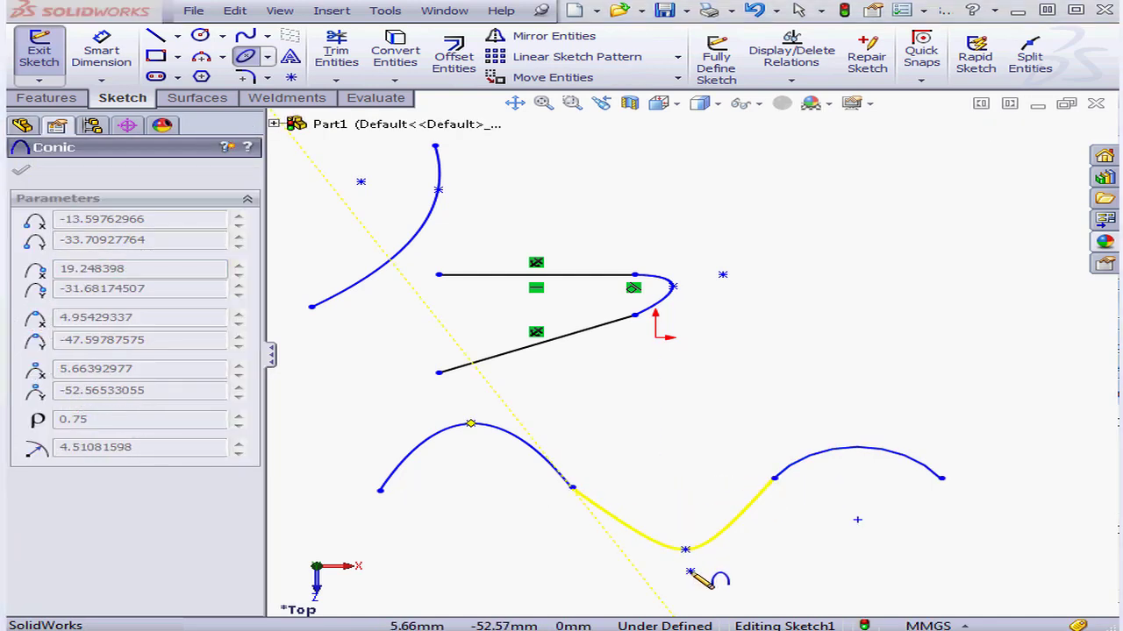
click(624, 556)
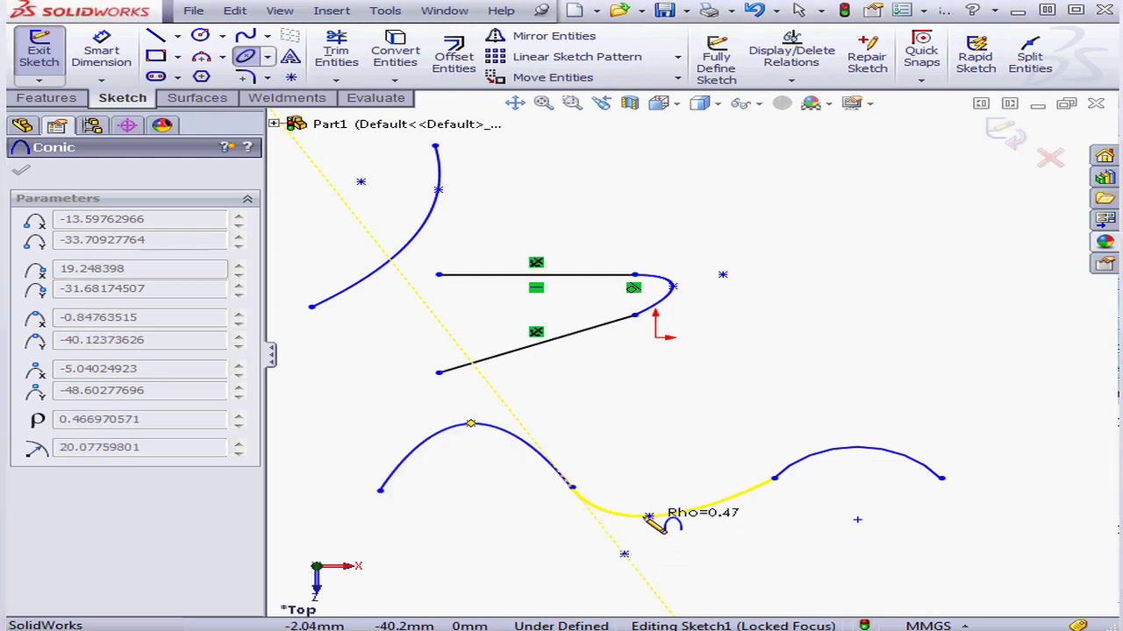
click(645, 529)
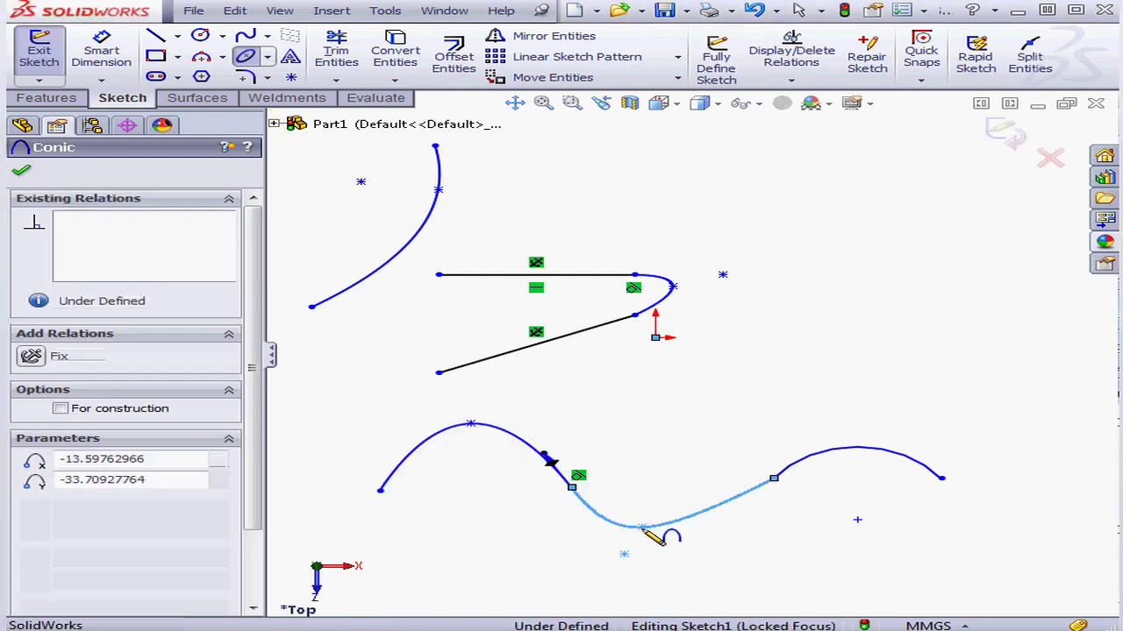
key(Escape)
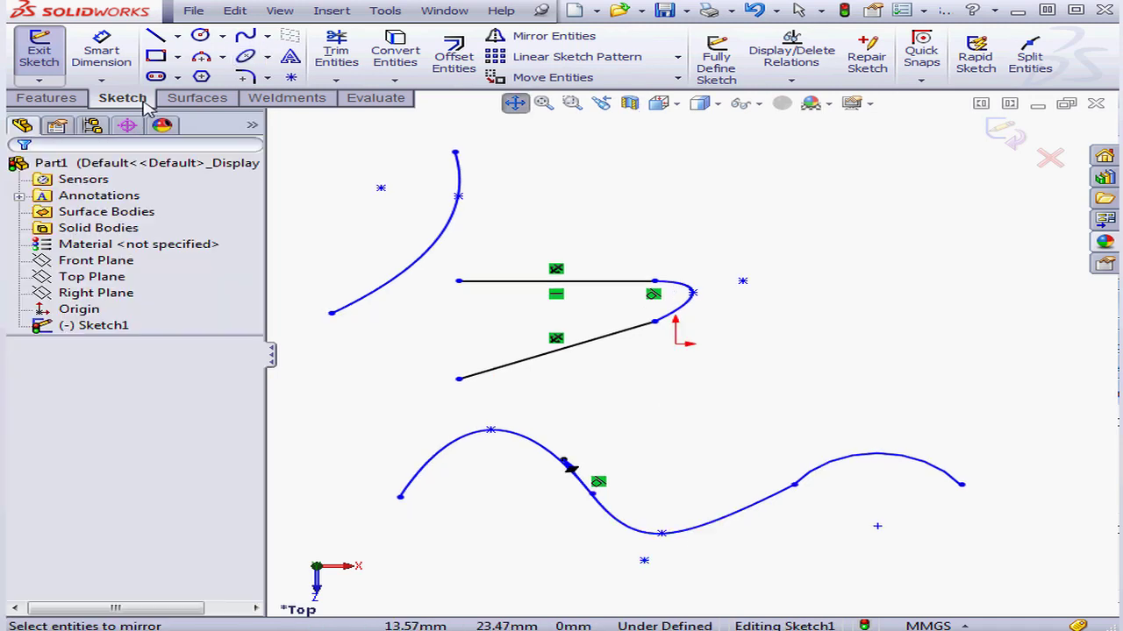
- Draw a horizontal line and a separate vertical line to its right in the empty area
mouse_move(704, 212)
mouse_down()
mouse_move(295, 214)
mouse_move(305, 212)
mouse_up()
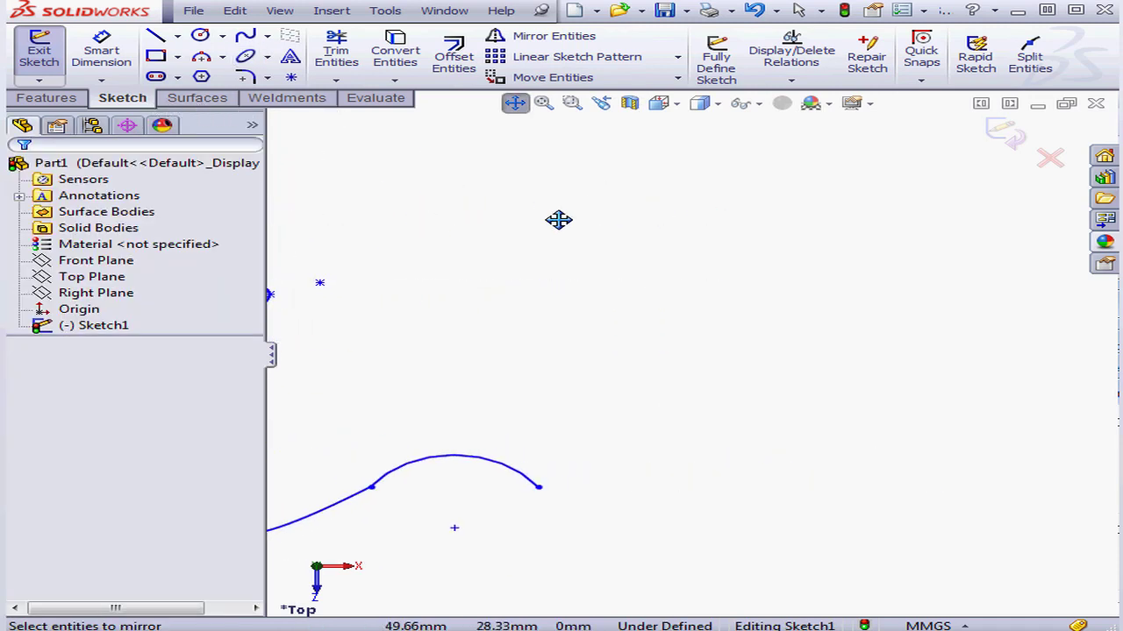
click(514, 106)
click(153, 48)
click(518, 221)
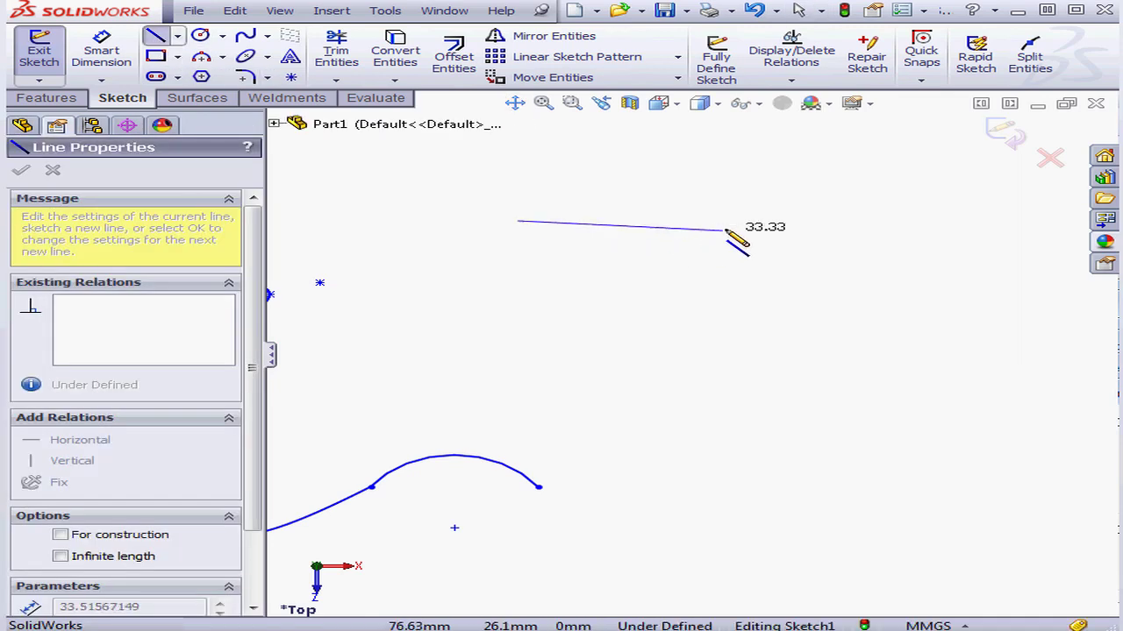
click(732, 221)
key(Escape)
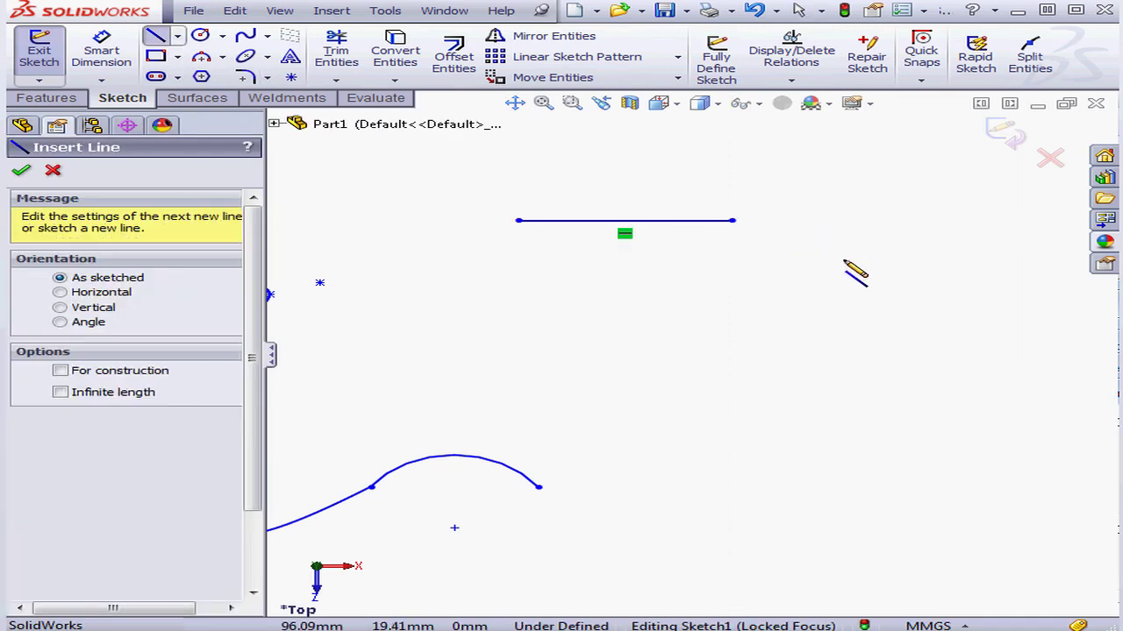
click(836, 295)
click(836, 416)
right_click(838, 354)
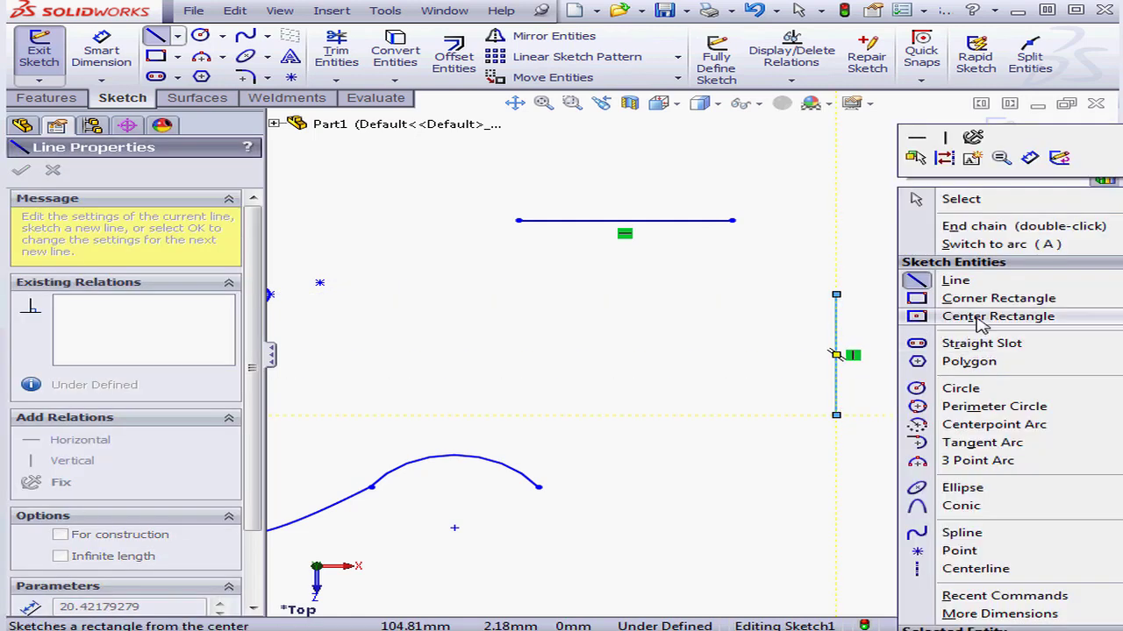
click(960, 200)
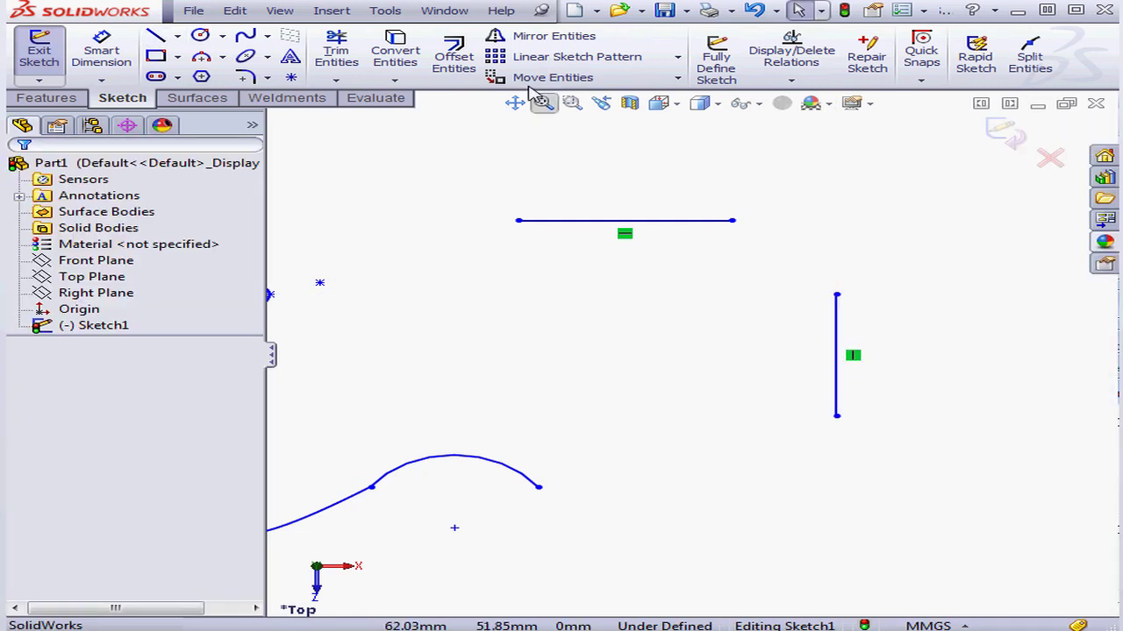
click(269, 78)
- Add a conic between the vertical line's top and horizontal line's end, vertex at the corner, rho about 0.41
click(267, 57)
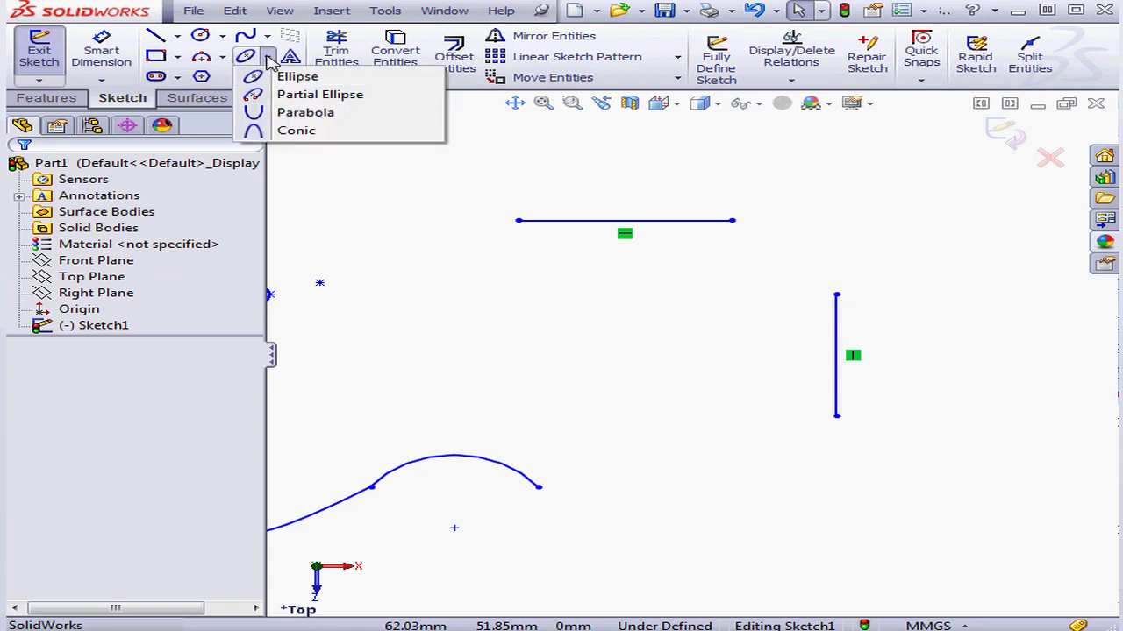
click(258, 132)
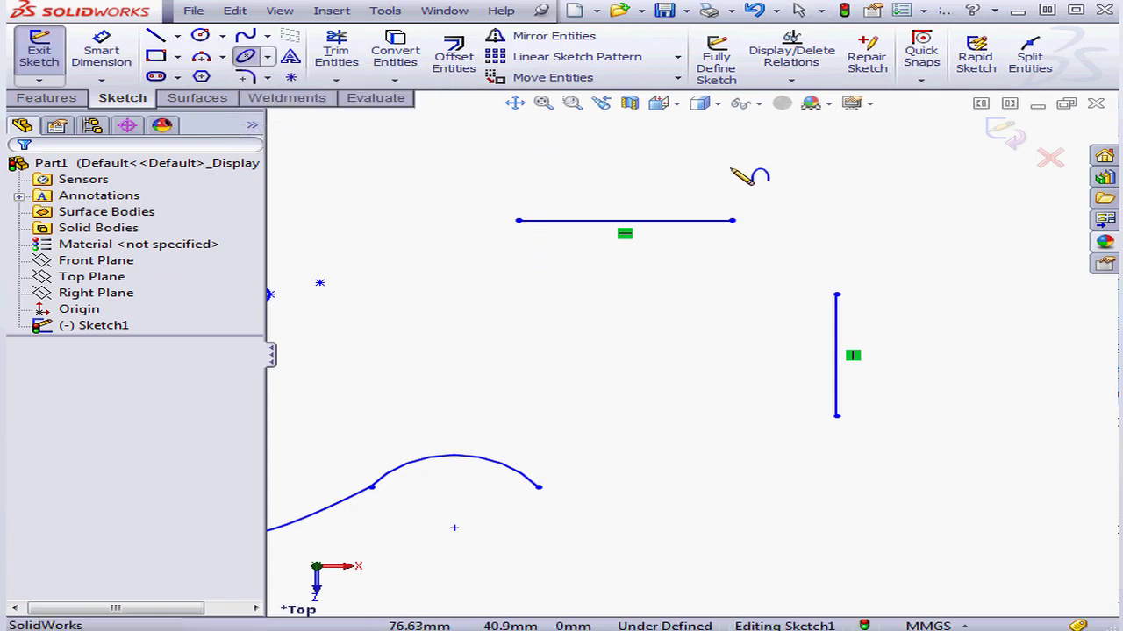
click(836, 295)
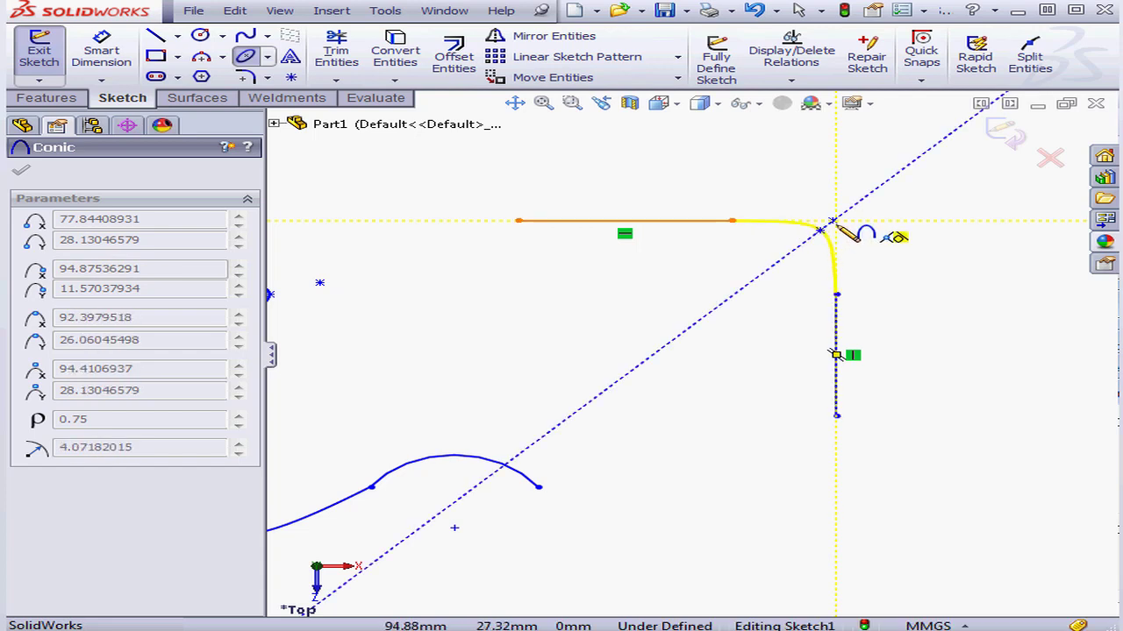
click(833, 221)
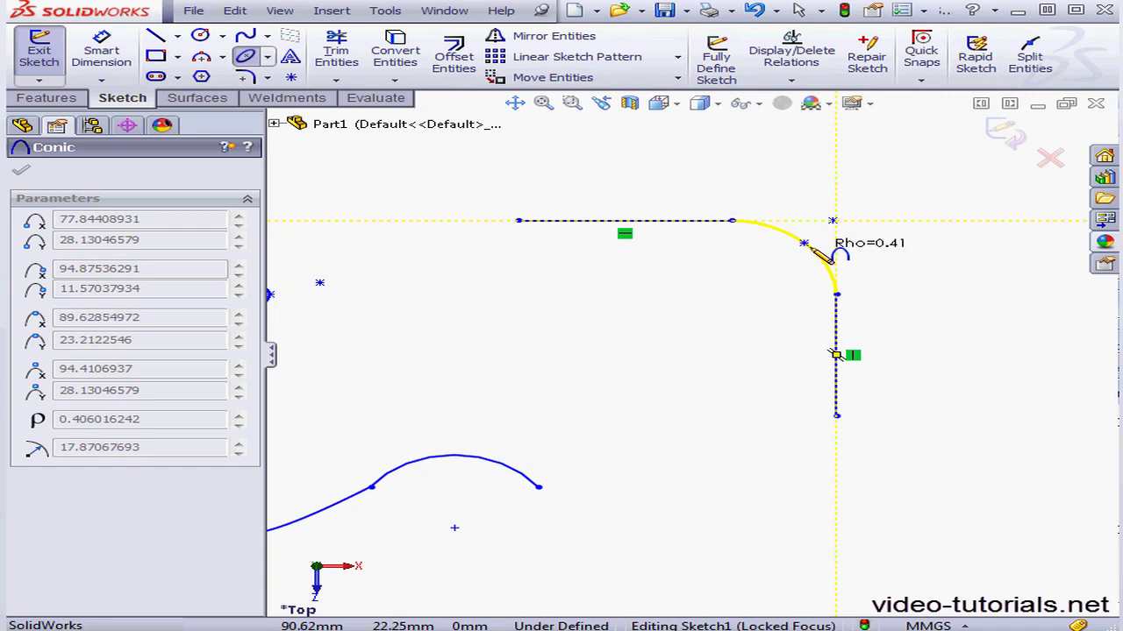
click(813, 248)
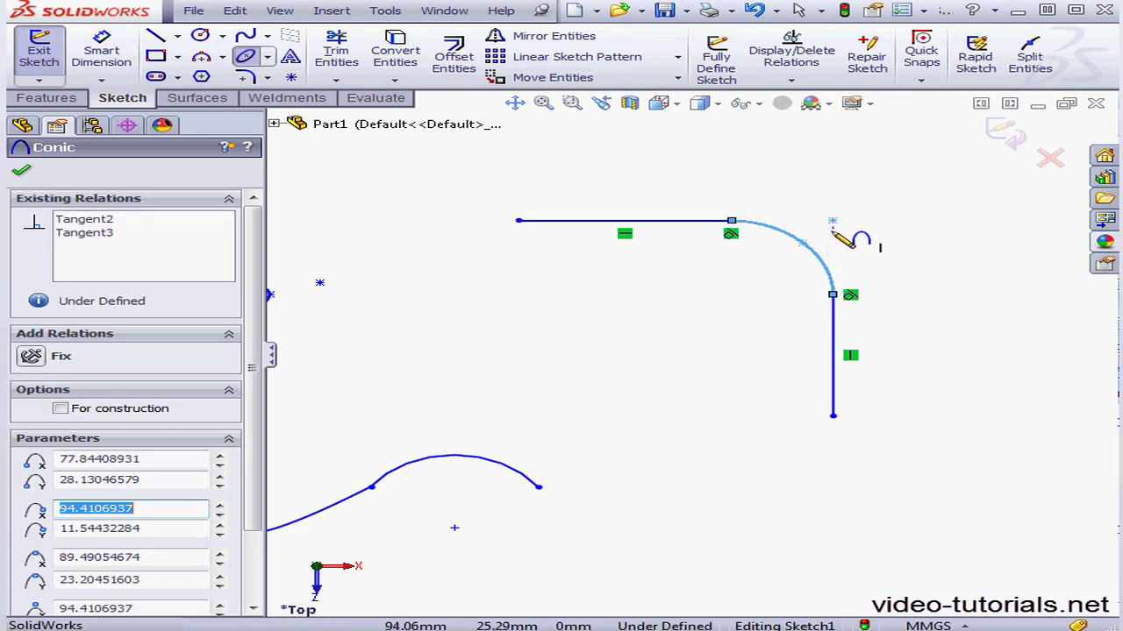
click(101, 51)
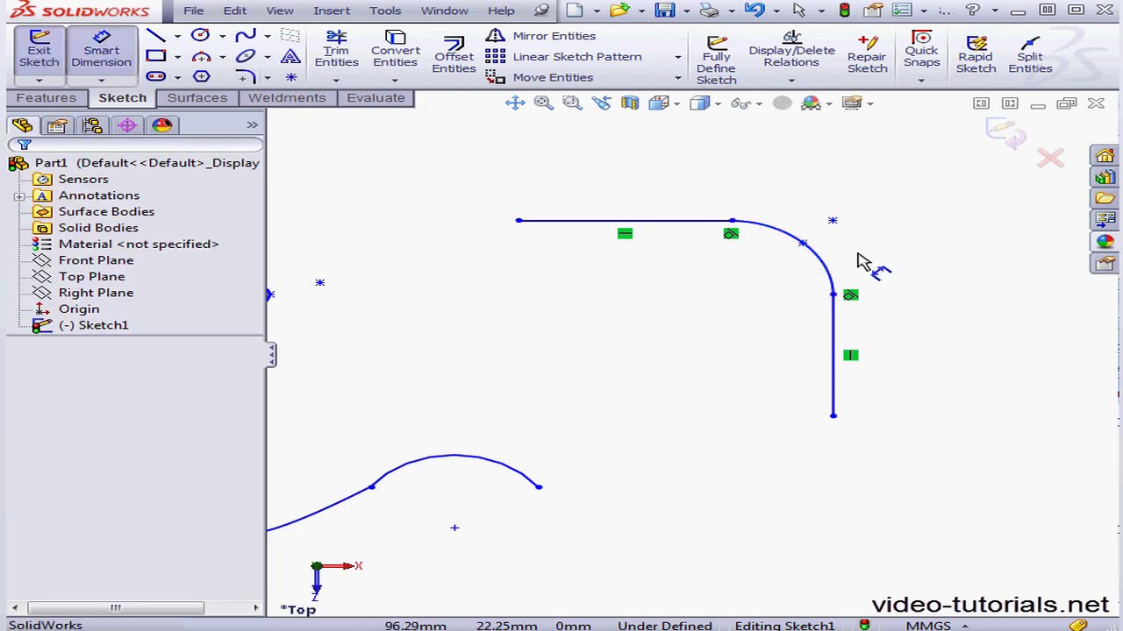
- Dimension the corner conic's rho as 0.406
click(847, 283)
click(940, 261)
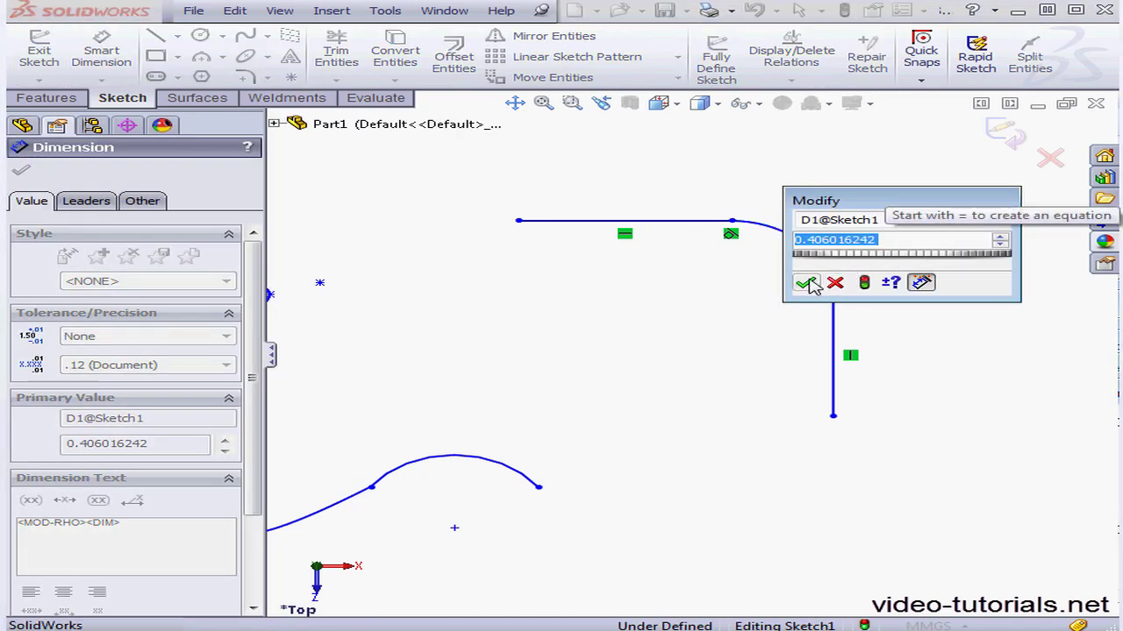
click(806, 282)
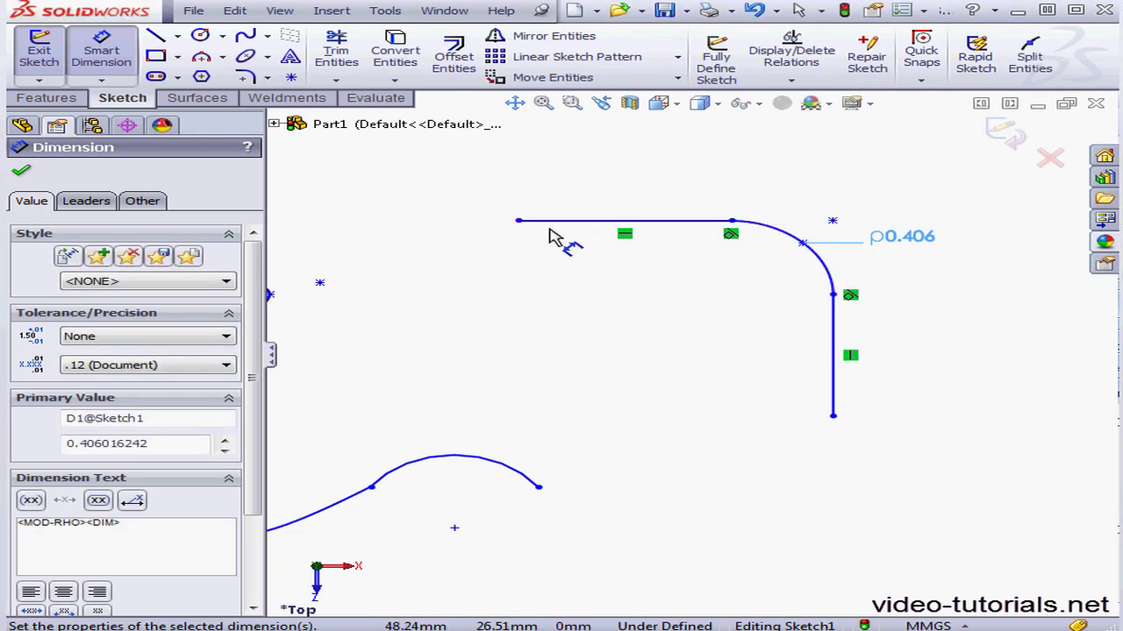
click(515, 103)
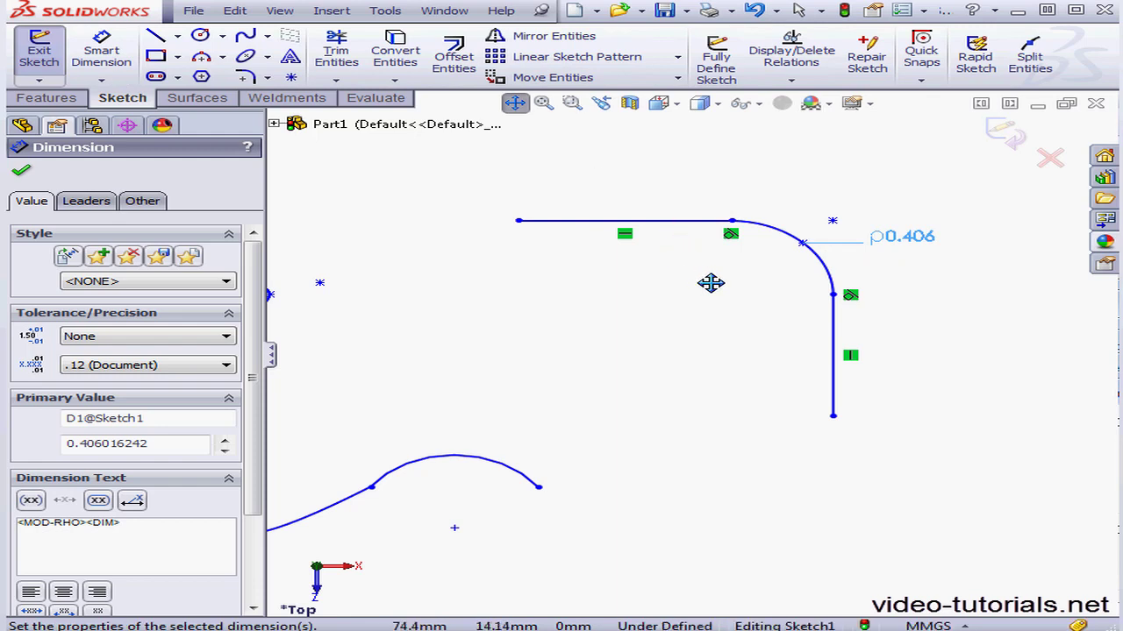
- Draw a horizontal construction centerline in the open area below the corner conic
drag(744, 287, 361, 331)
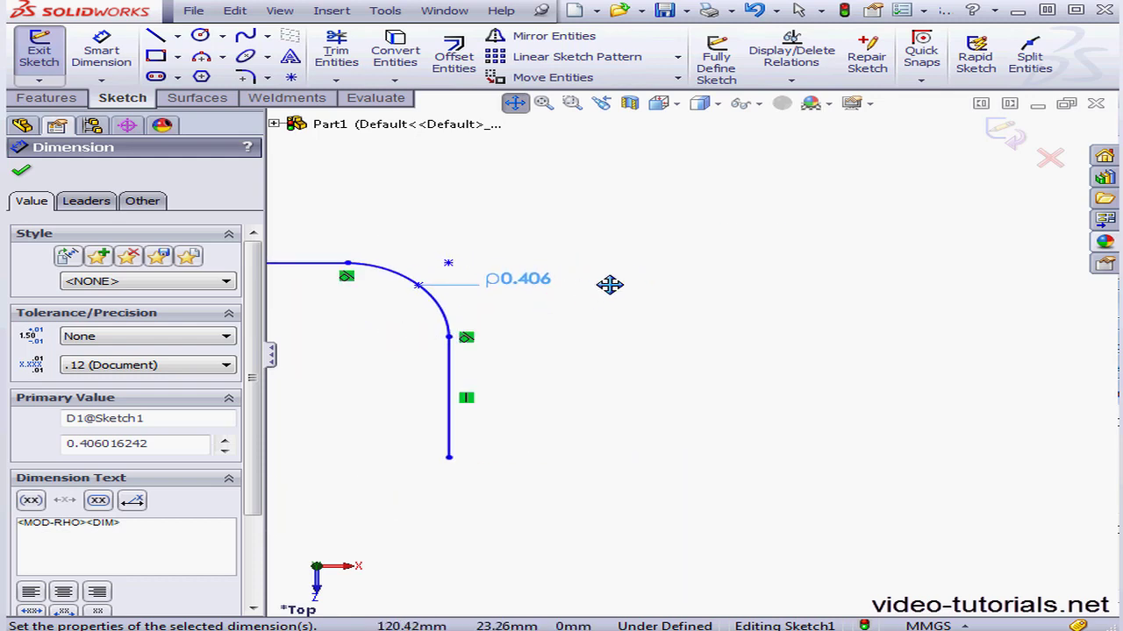
click(518, 105)
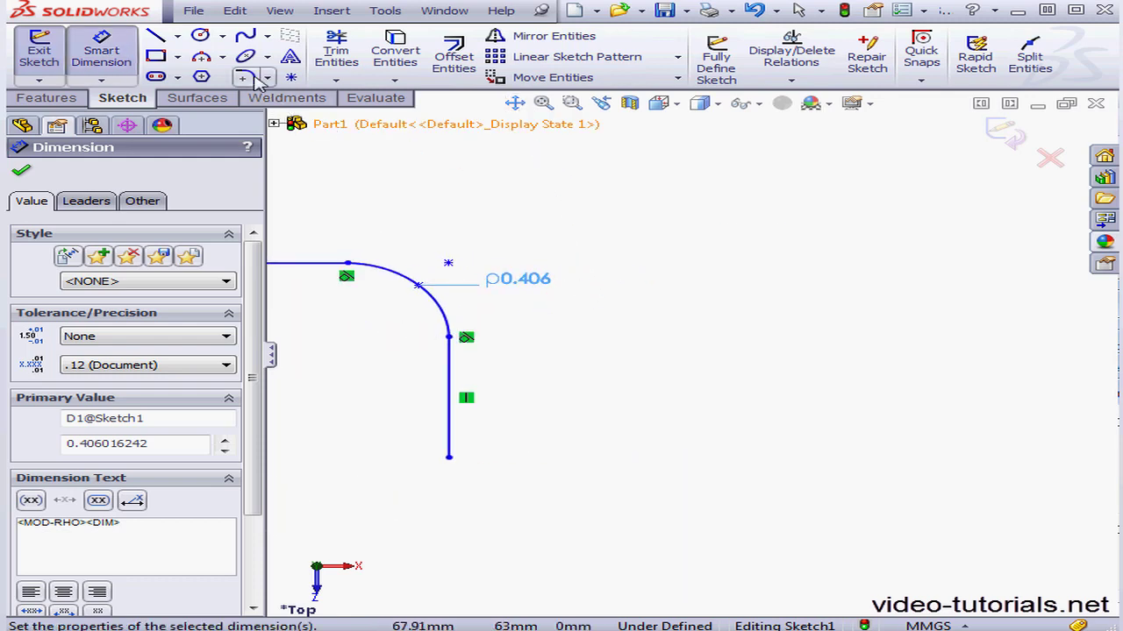
click(178, 36)
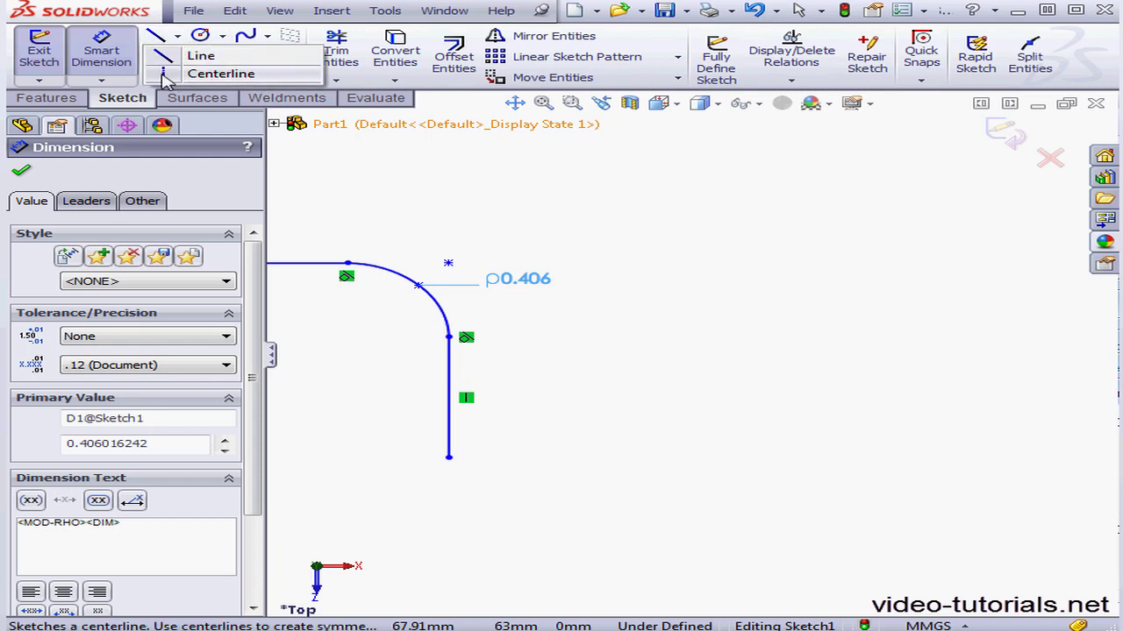
click(167, 77)
click(662, 444)
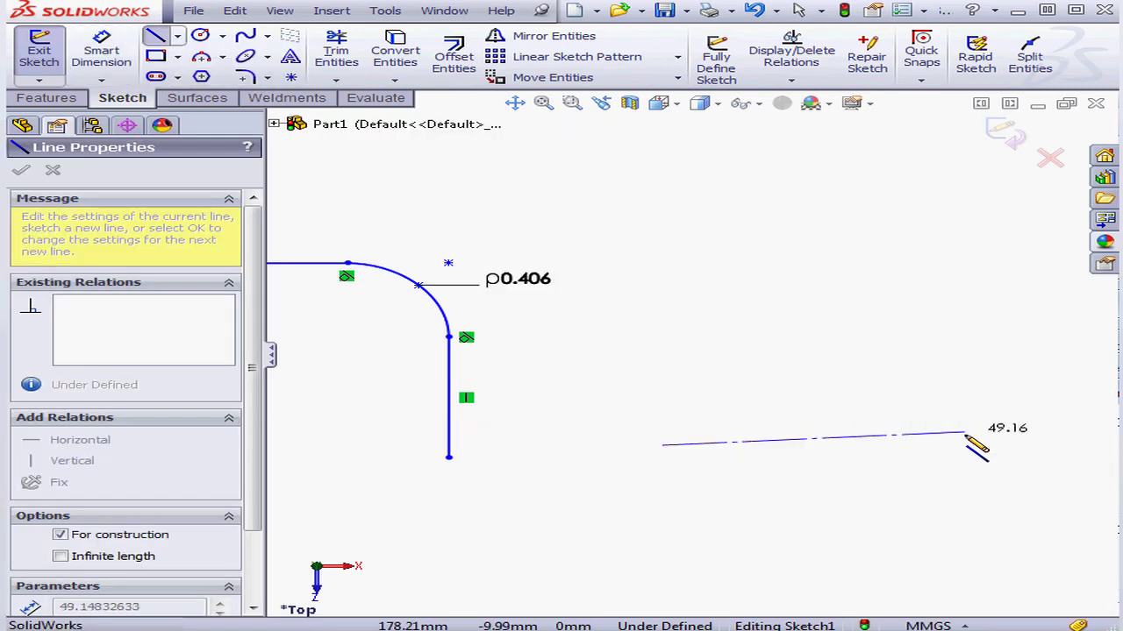
click(965, 444)
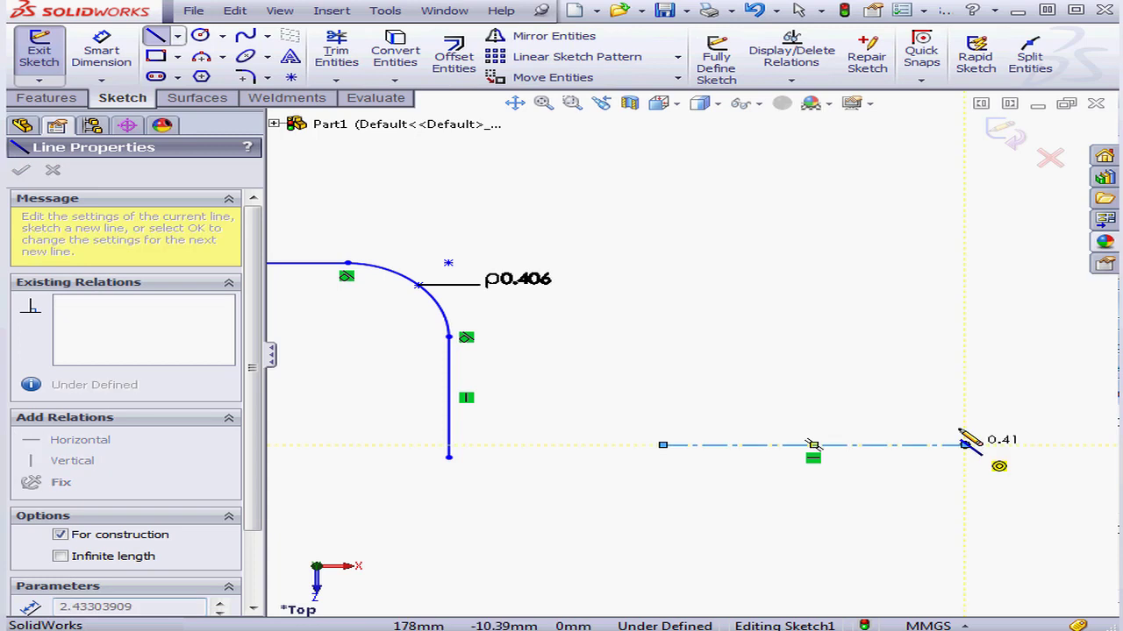
right_click(826, 350)
click(881, 211)
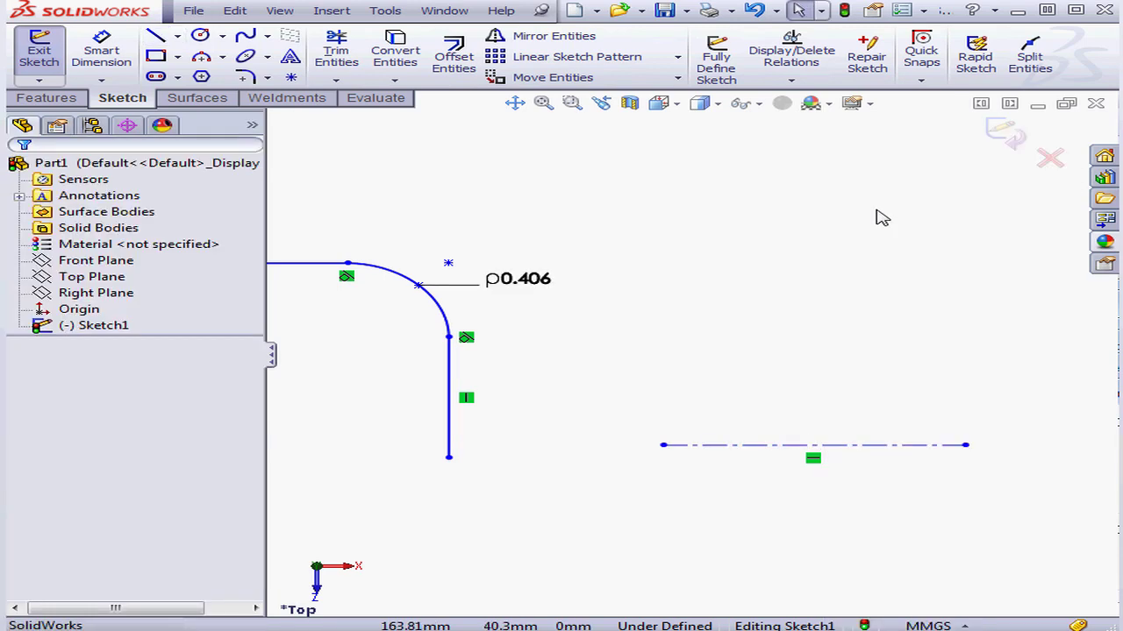
- Draw a tall, pointed conic between the centerline's left and right endpoints
click(268, 58)
click(279, 134)
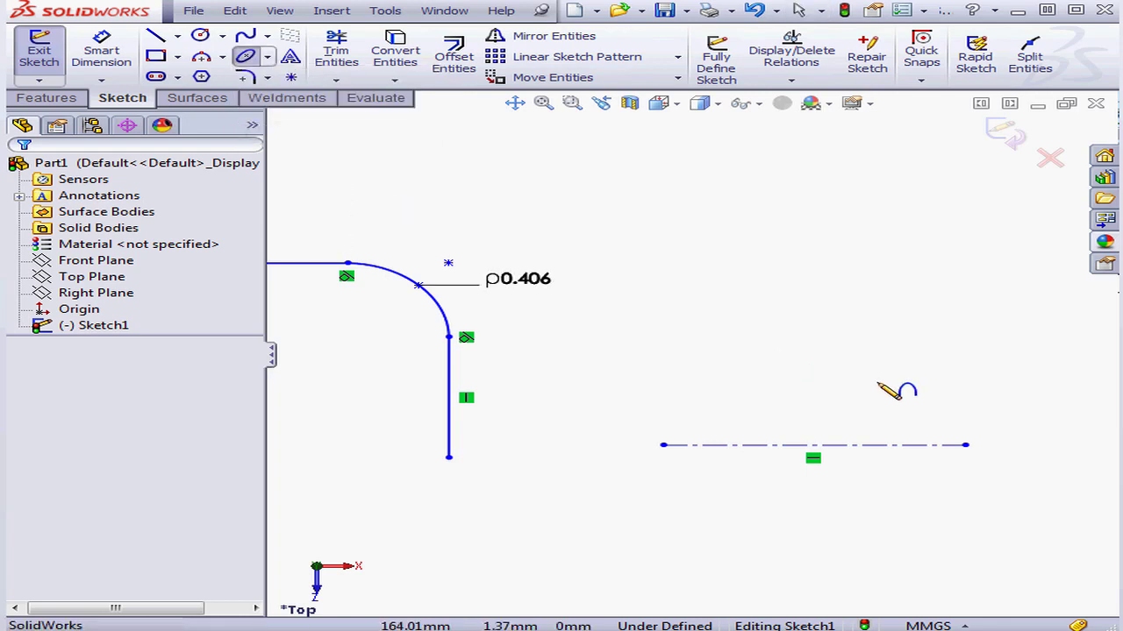
click(662, 445)
click(965, 445)
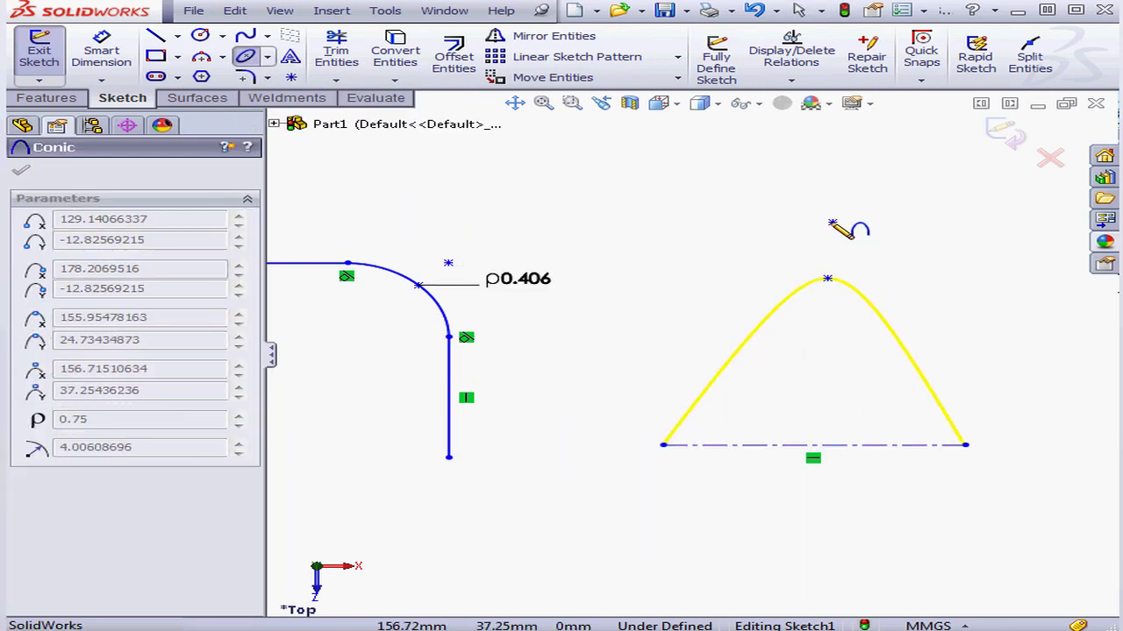
click(814, 160)
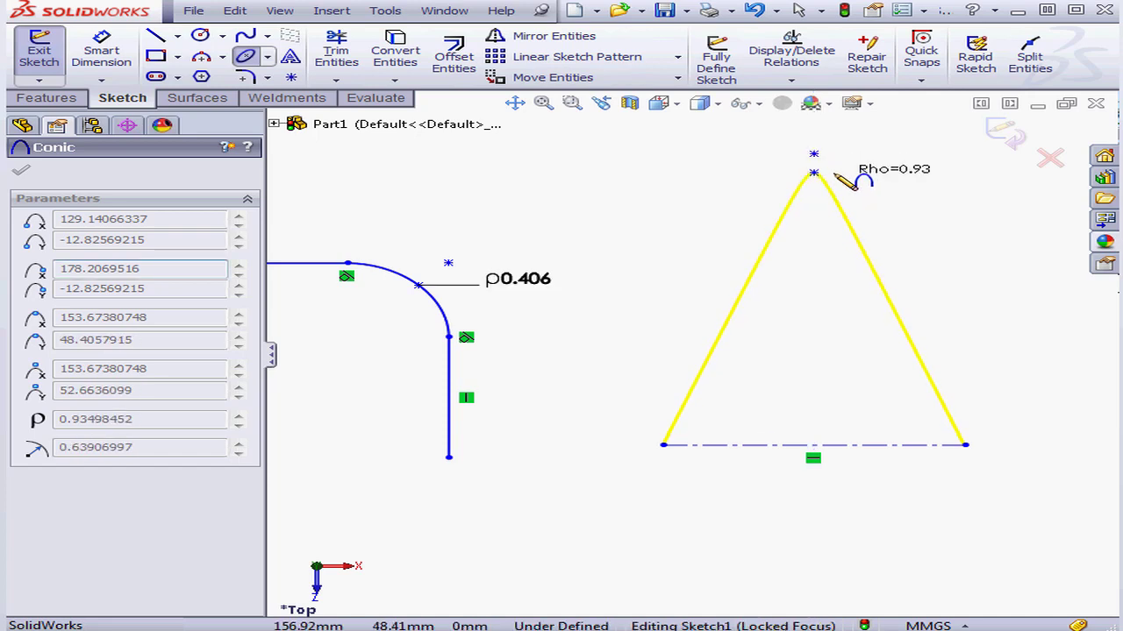
click(872, 212)
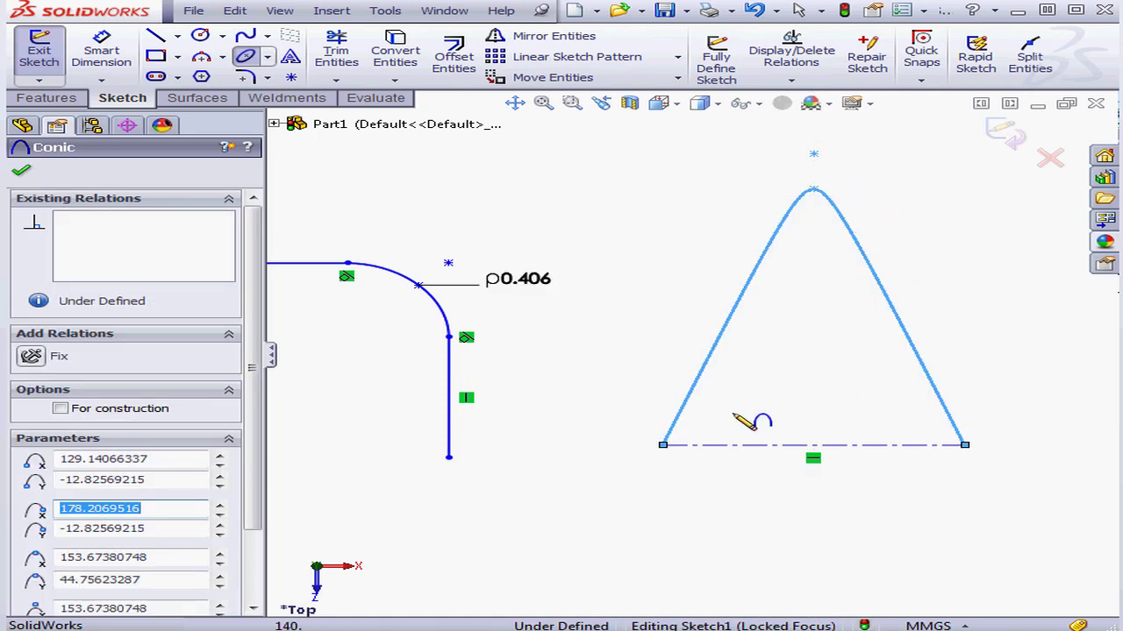
- Draw a second conic between the same endpoints with a medium rho
click(663, 445)
click(964, 445)
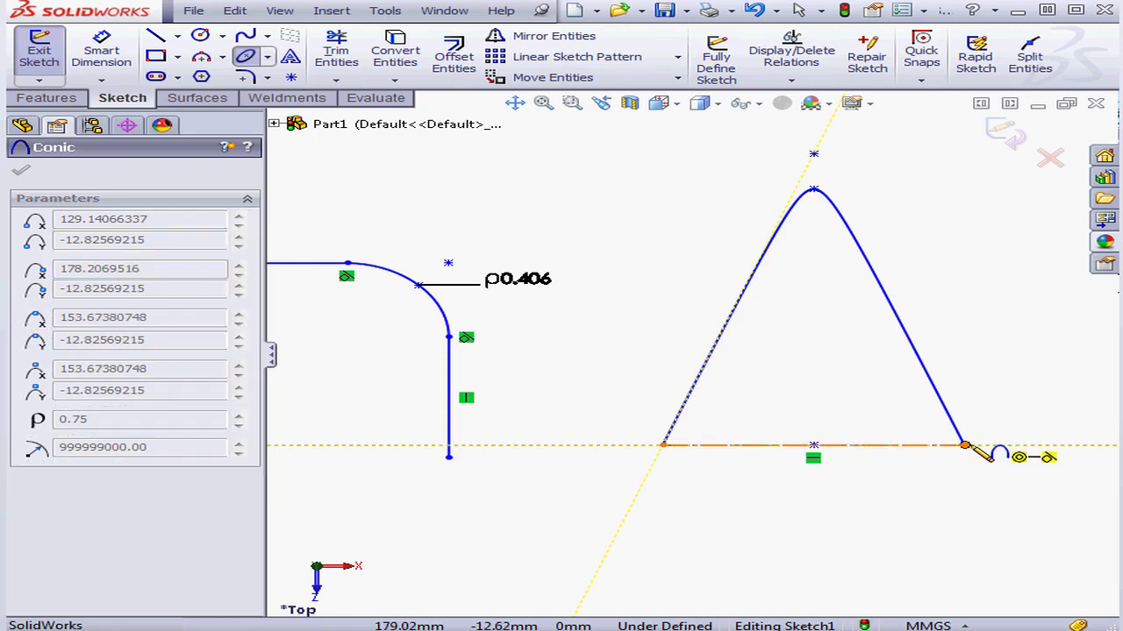
click(814, 155)
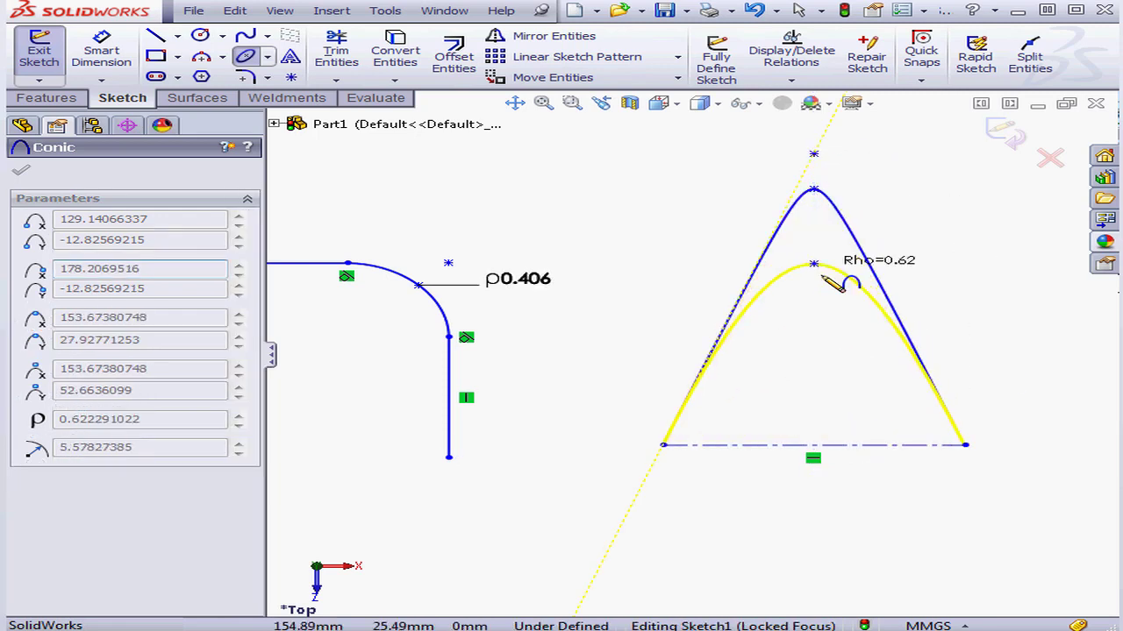
click(829, 335)
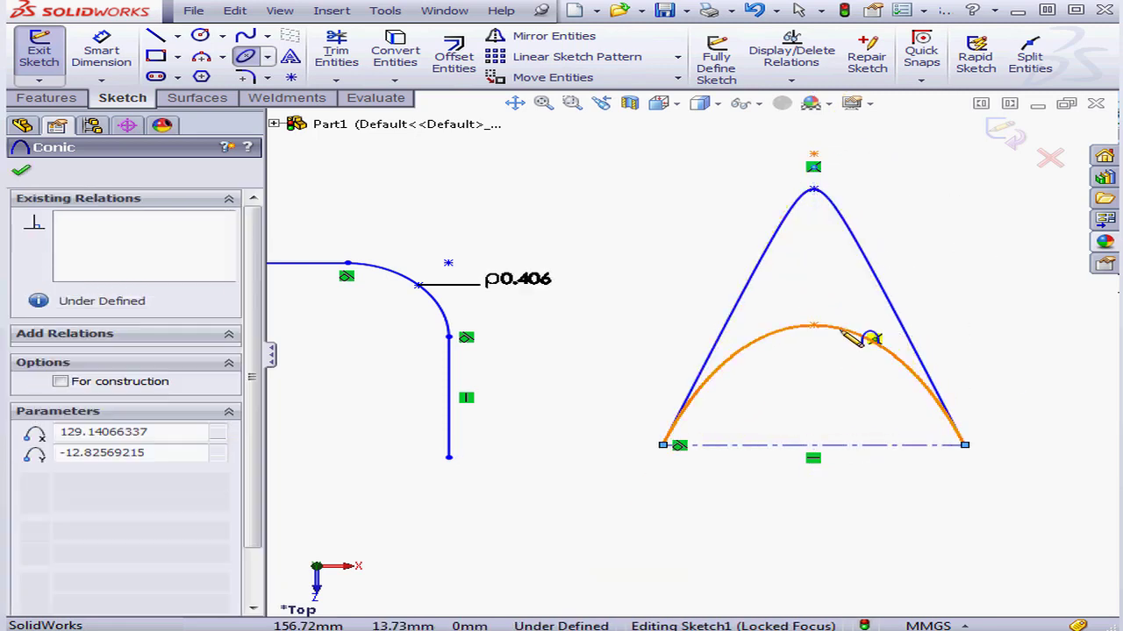
- Draw a third, flattest conic between the endpoints with a low rho of about 0.12
click(664, 445)
click(965, 444)
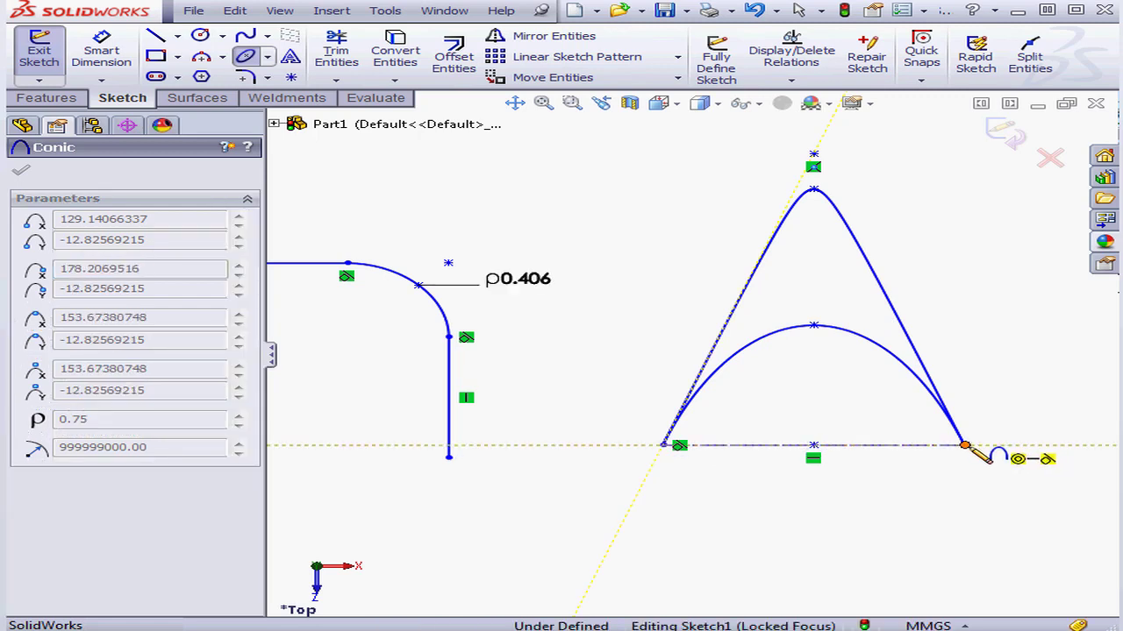
click(816, 167)
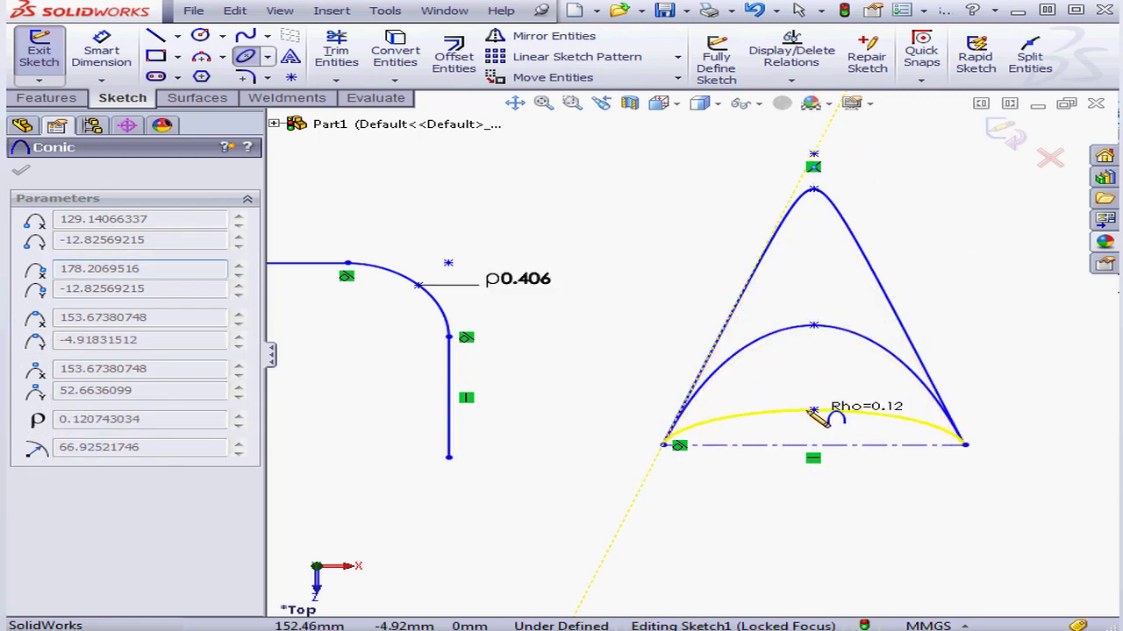
click(821, 408)
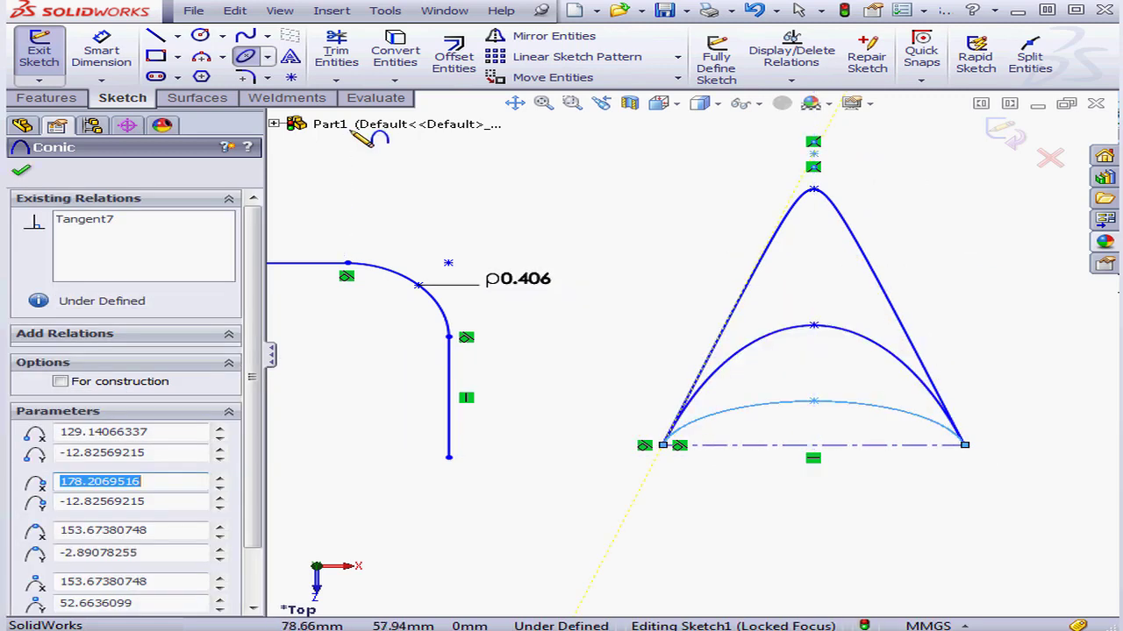
click(112, 51)
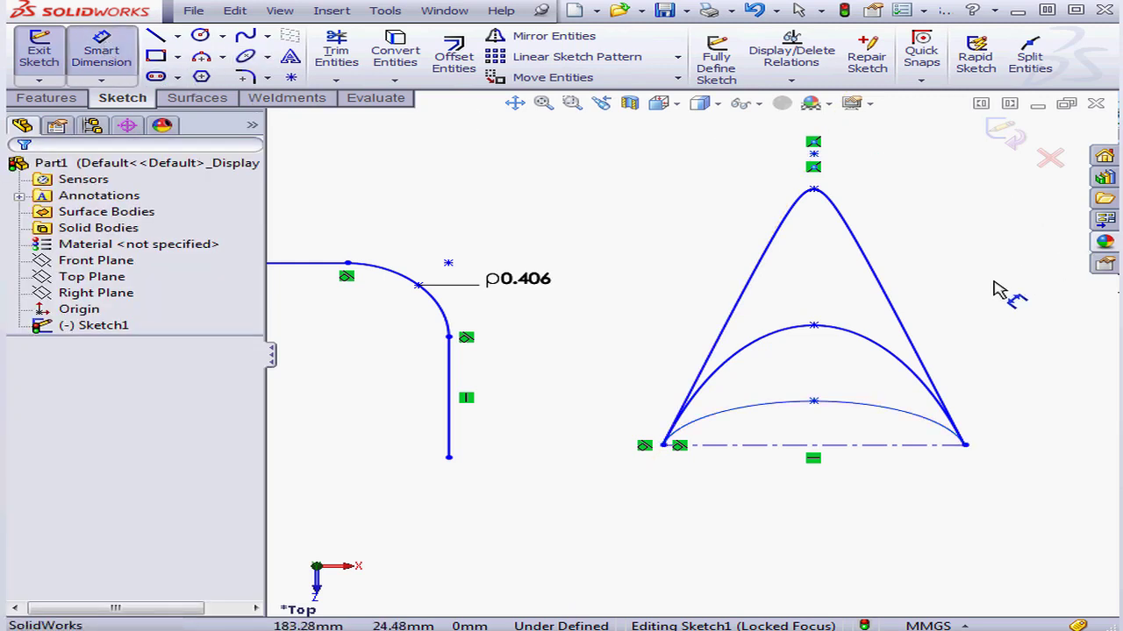
- Add rho dimensions to the tall, middle and flat conics: 0.8793, 0.5 and 0.1517
click(881, 225)
click(916, 208)
click(819, 240)
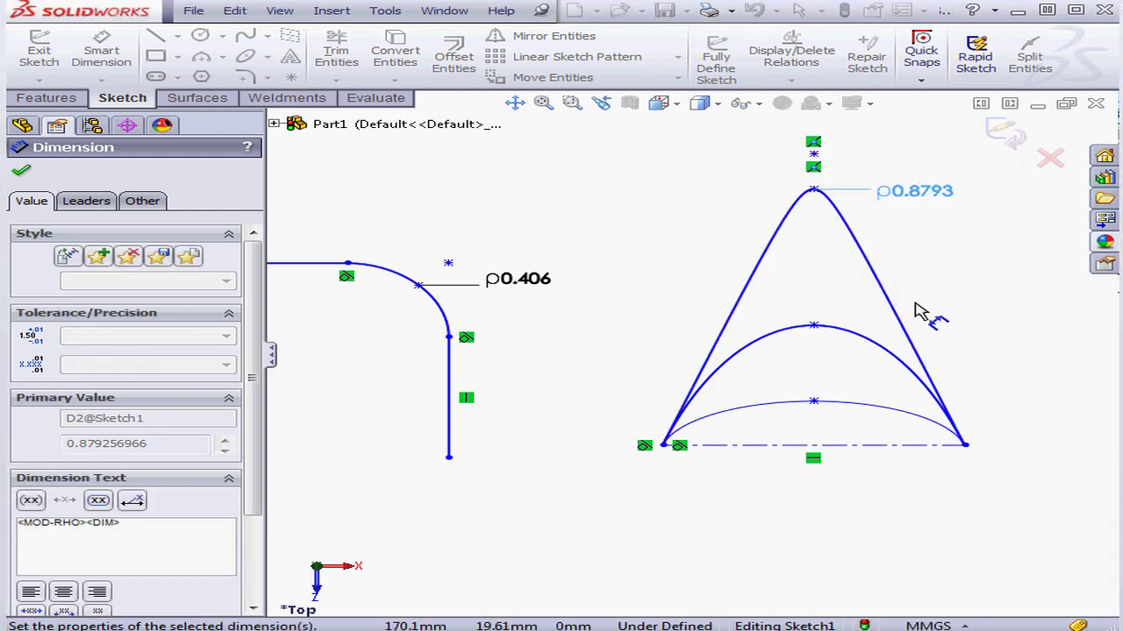
double_click(958, 295)
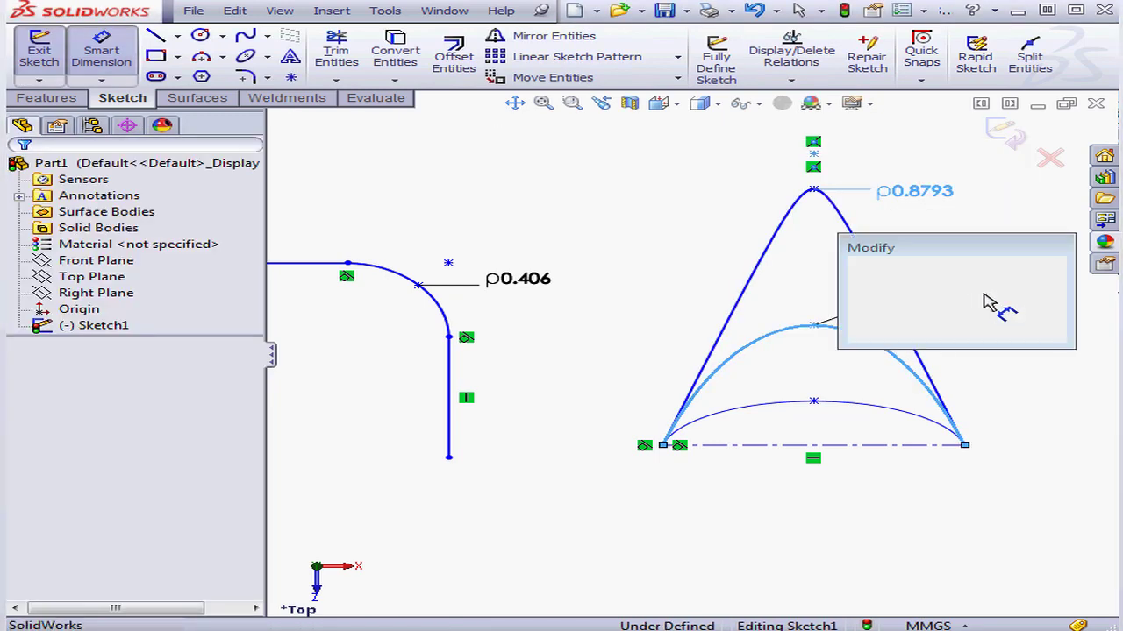
drag(930, 287, 874, 288)
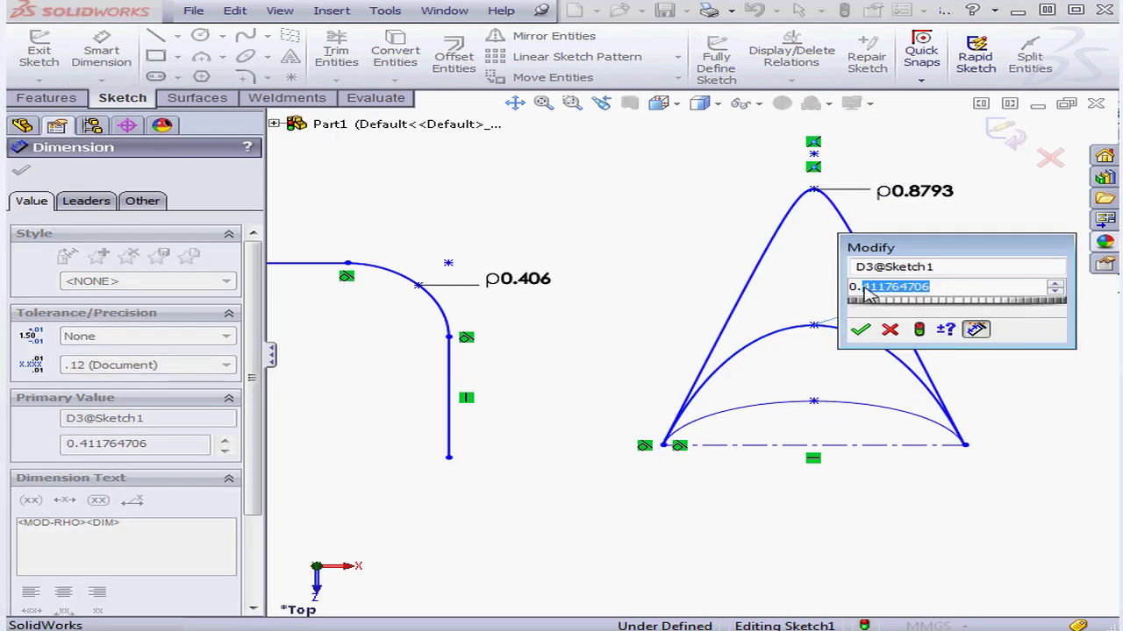
text(5)
click(860, 330)
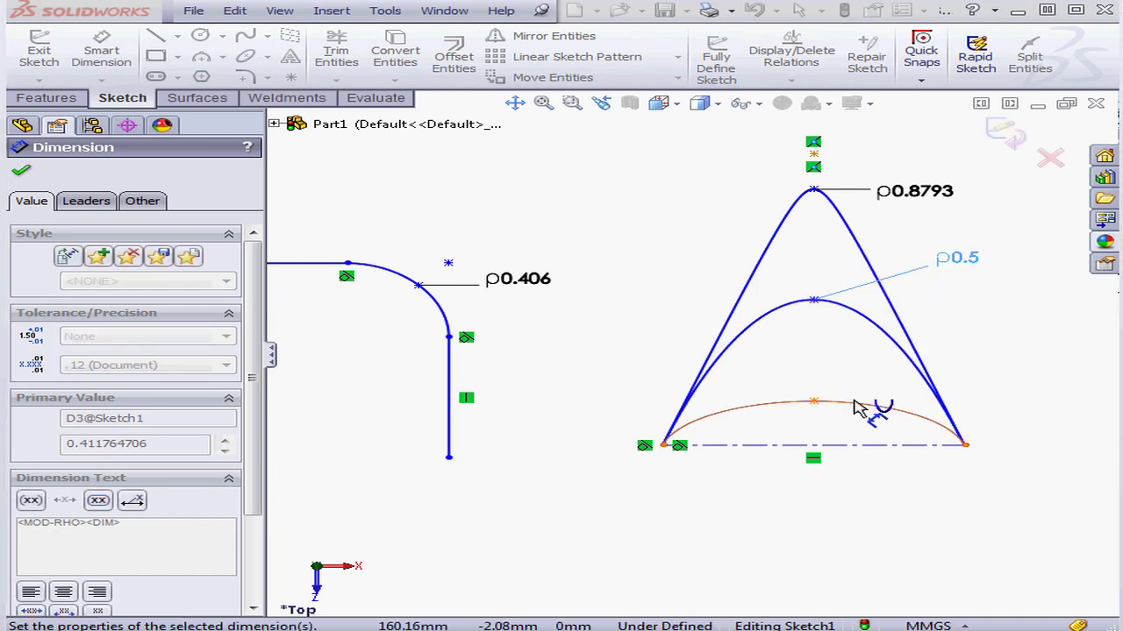
click(849, 412)
click(948, 371)
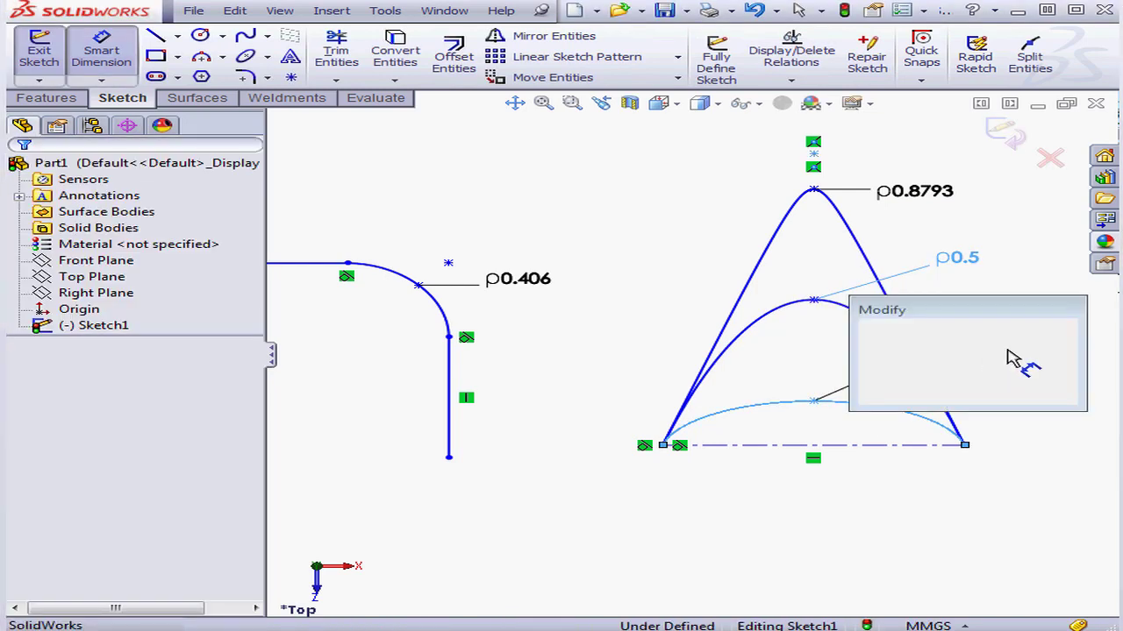
click(871, 391)
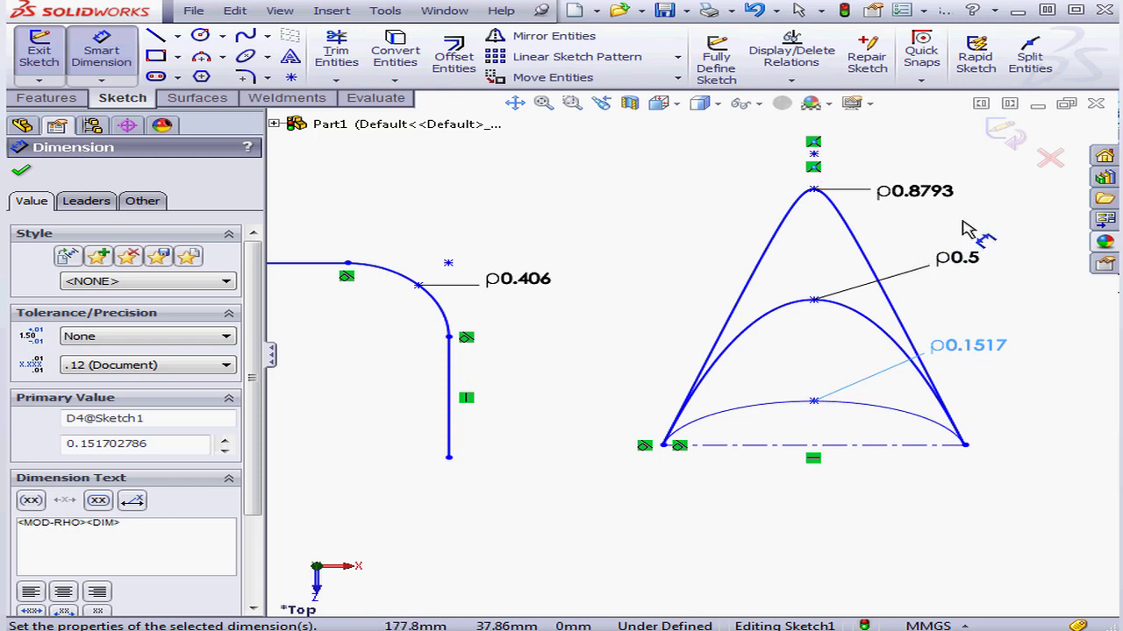
key(Escape)
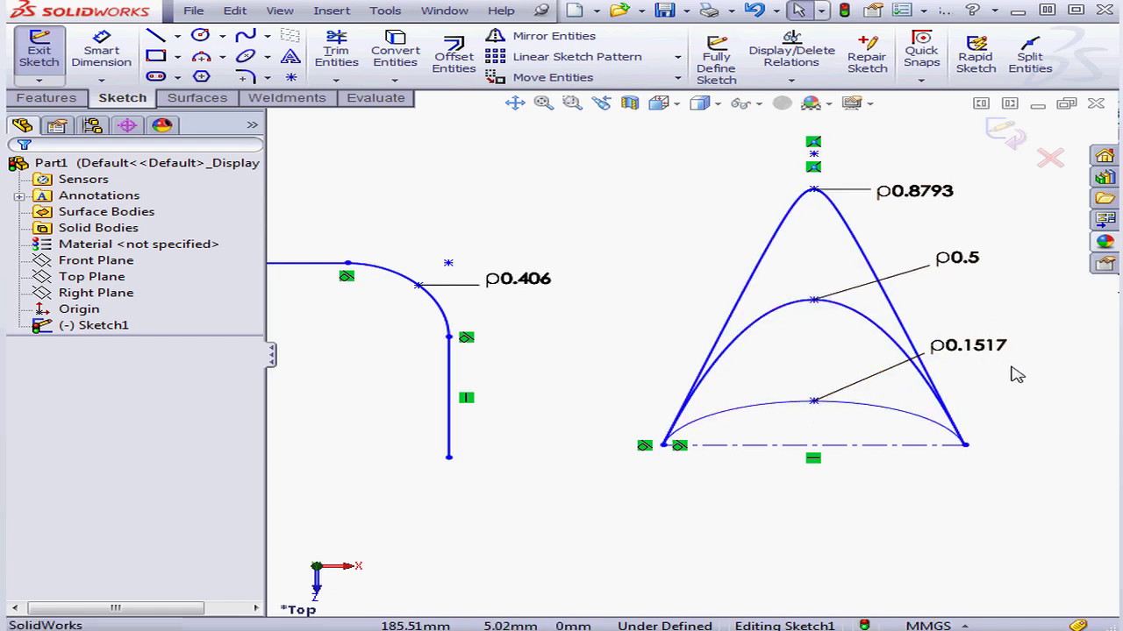
- Switch to the 1_01.SLDPRT cone part window
click(462, 21)
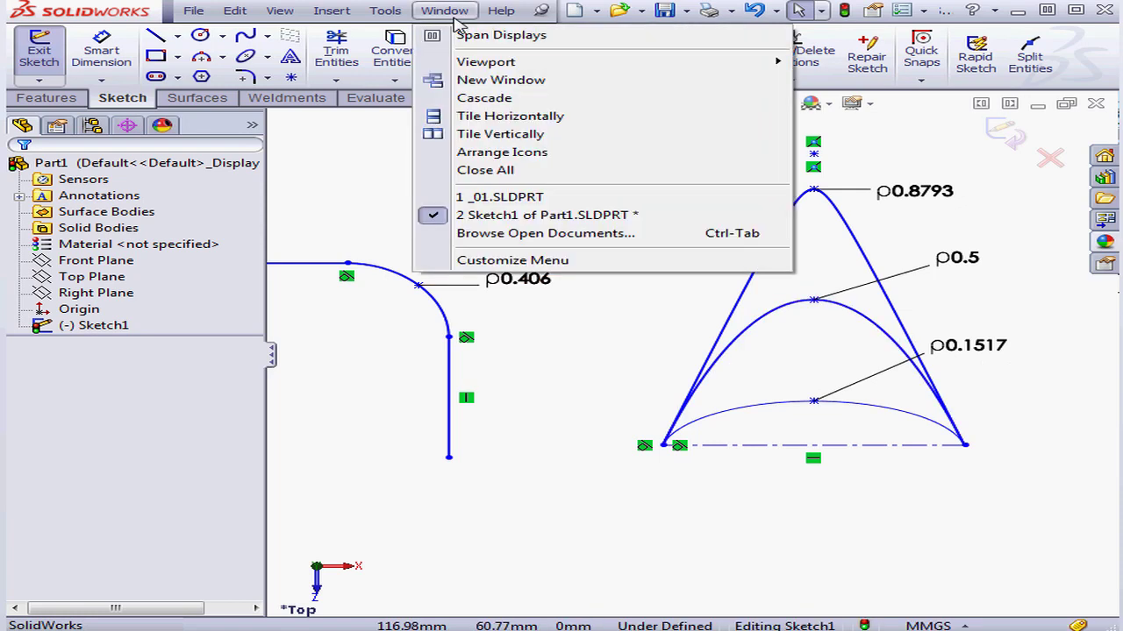
click(494, 193)
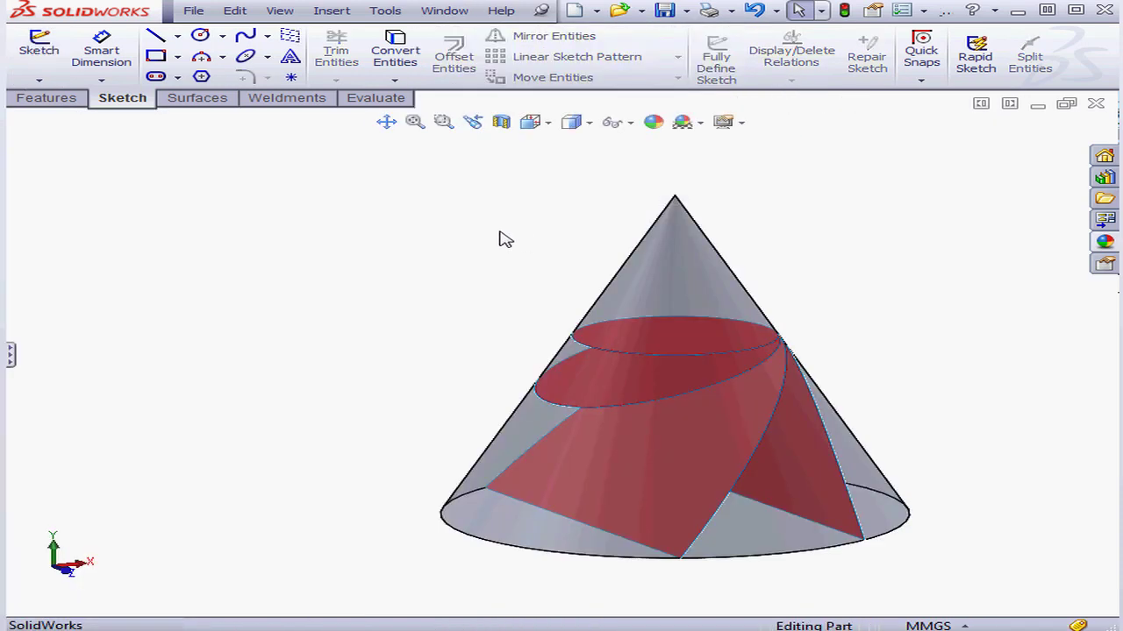